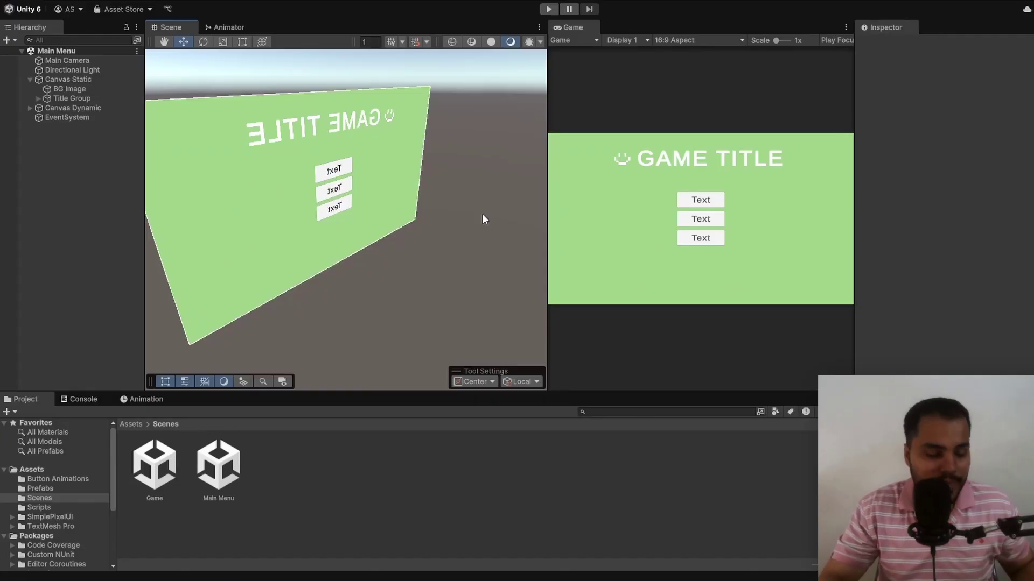
Step: Switch the Scene view to 2D, inspect the GAME TITLE text, then deselect it
key("2")
key("2")
key("2")
key("2")
key("2")
key("2")
key("2")
key("2")
key("2")
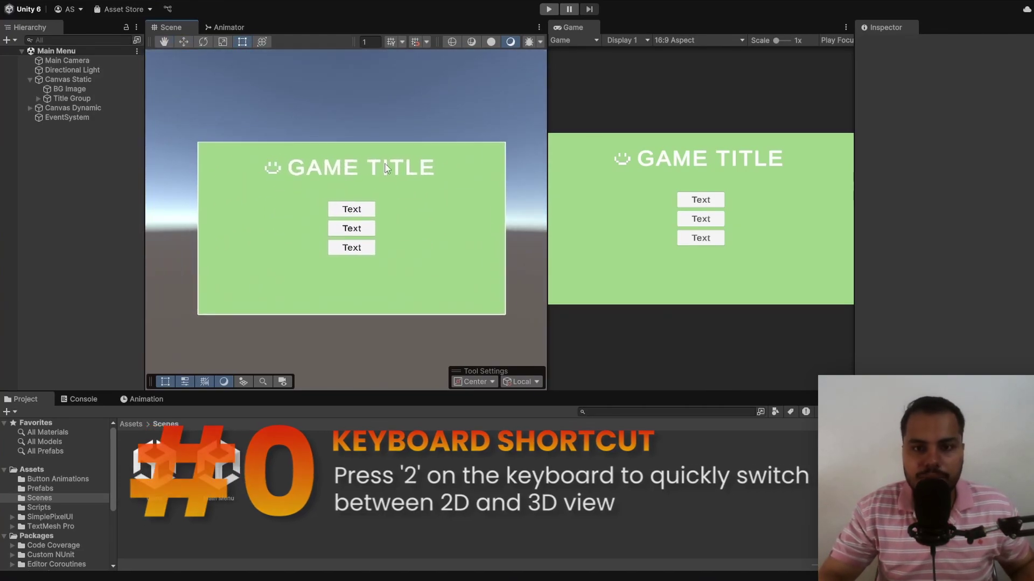
left_click(336, 169)
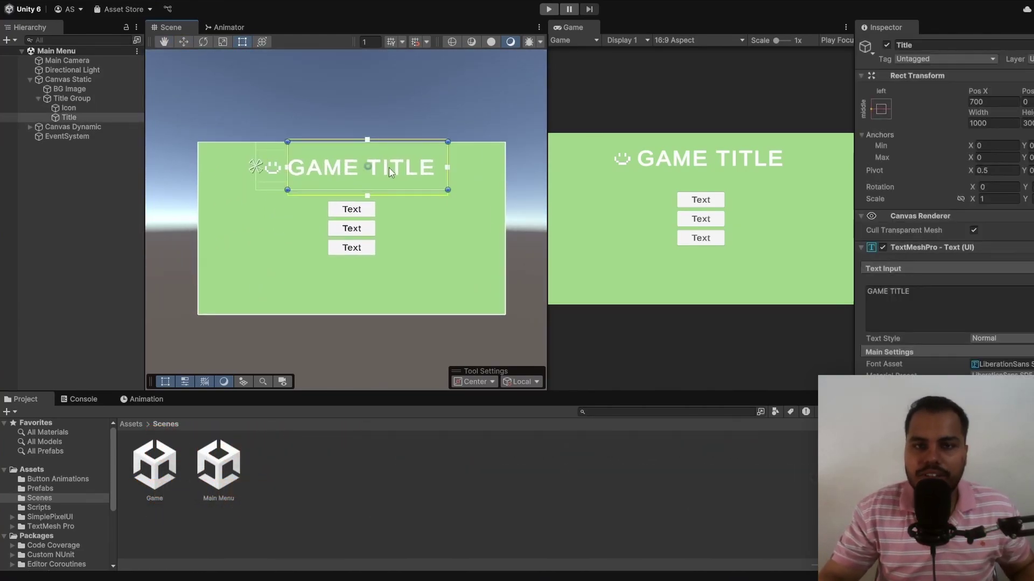
left_click(382, 92)
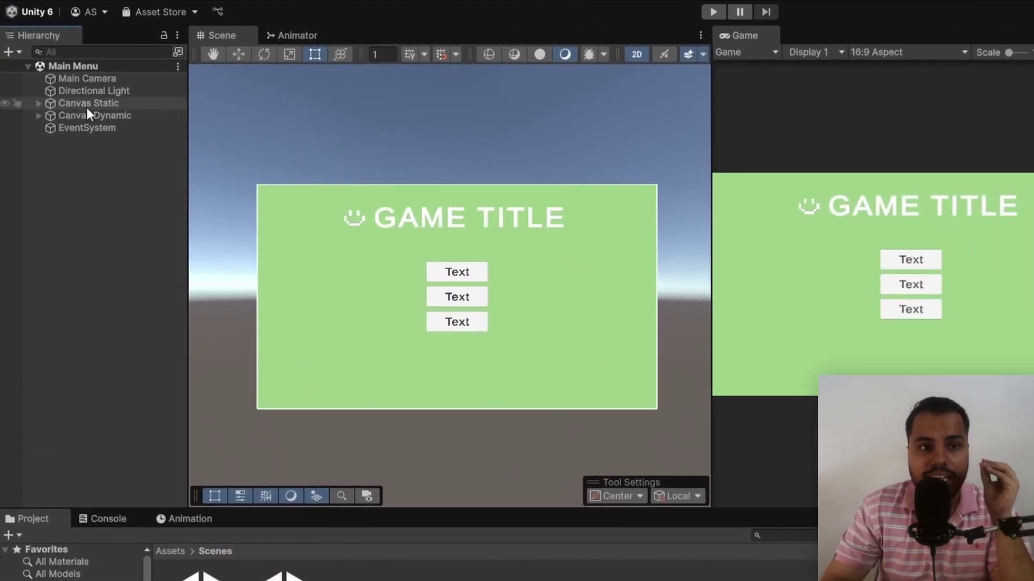
Step: Inspect Canvas Static, Canvas Dynamic and the Play Button, then enter Play mode
left_click(88, 106)
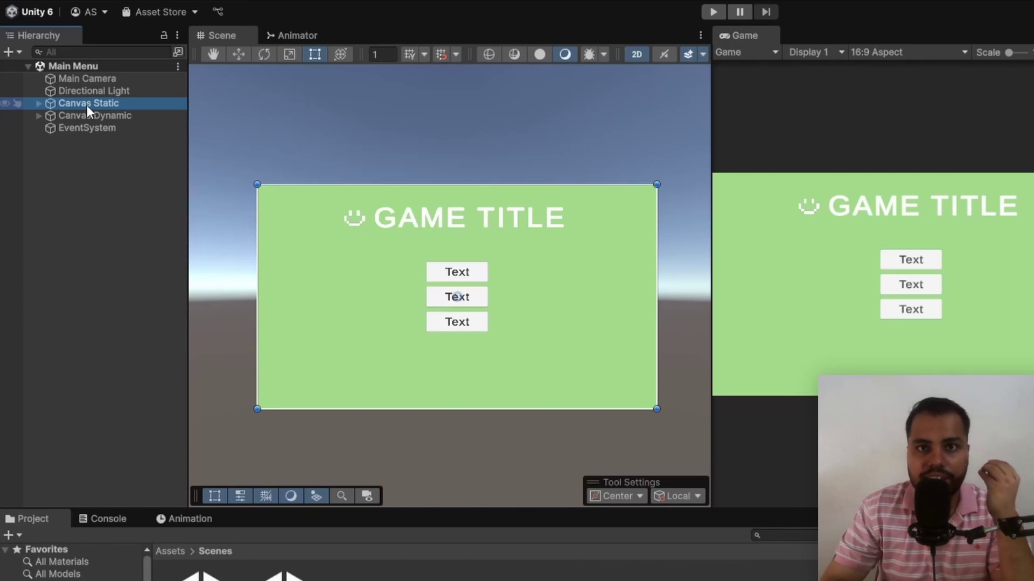
left_click(69, 115)
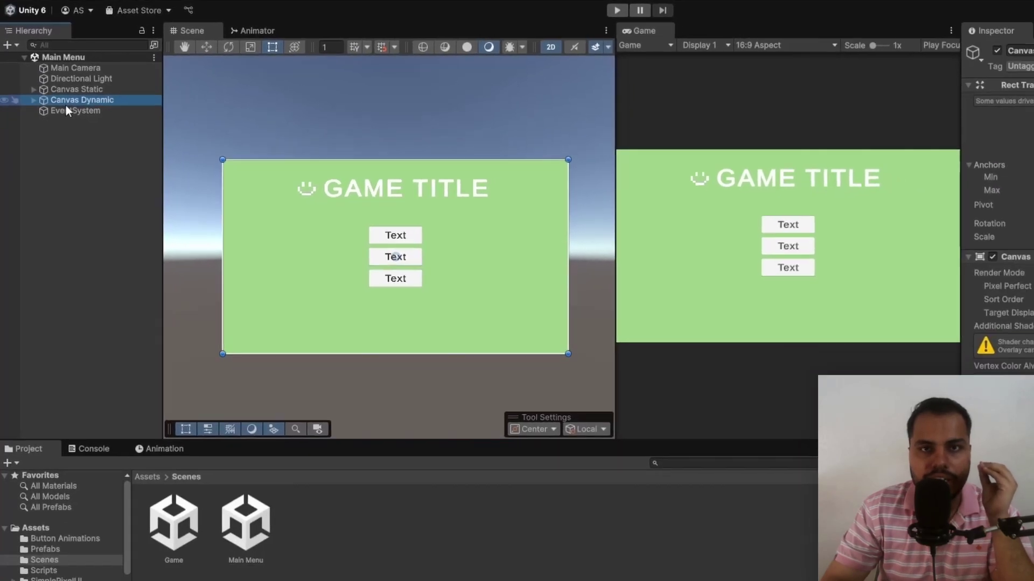
left_click(39, 102)
left_click(39, 115)
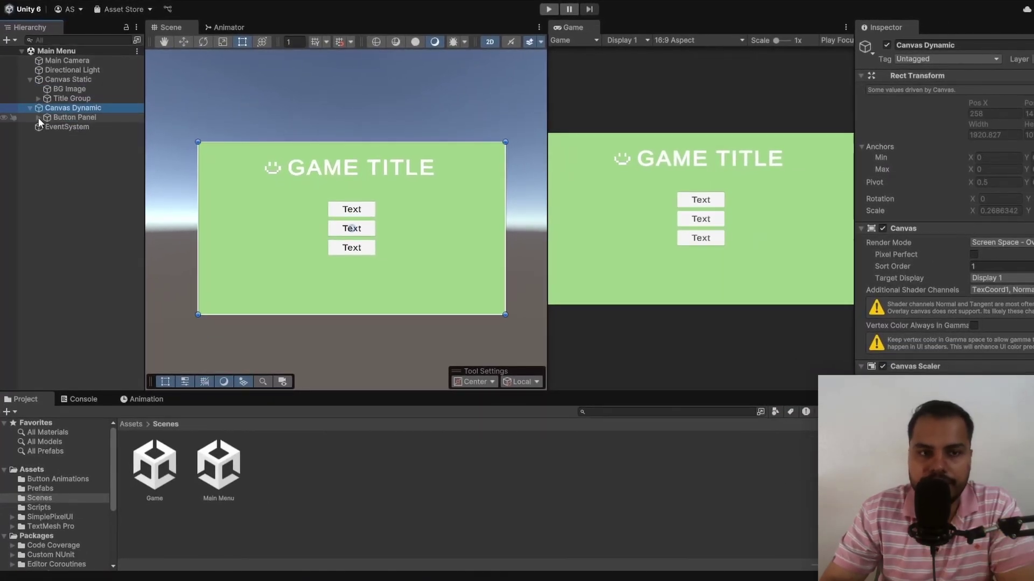
left_click(37, 117)
left_click(108, 126)
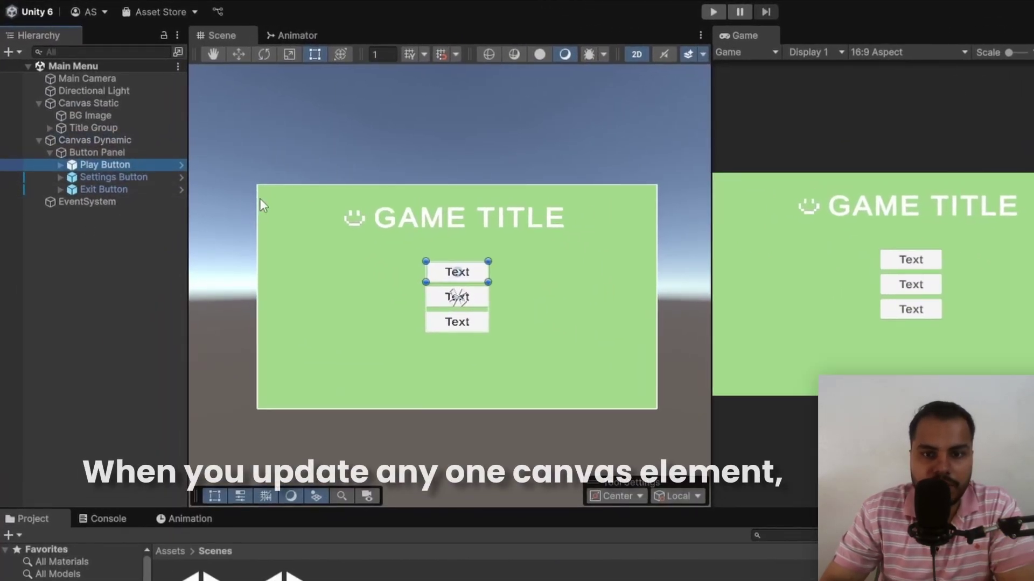
left_click(713, 12)
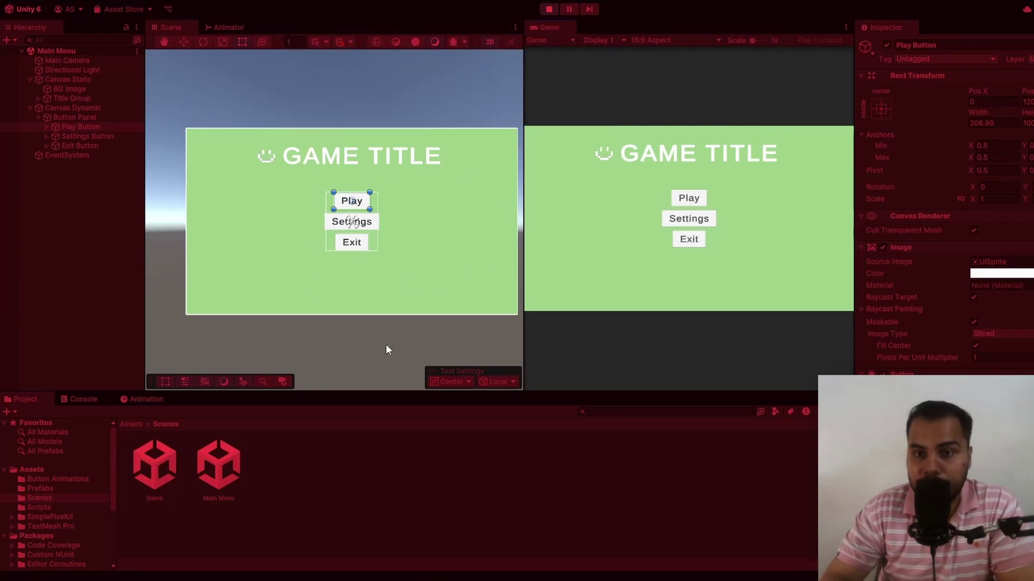
left_click(247, 153)
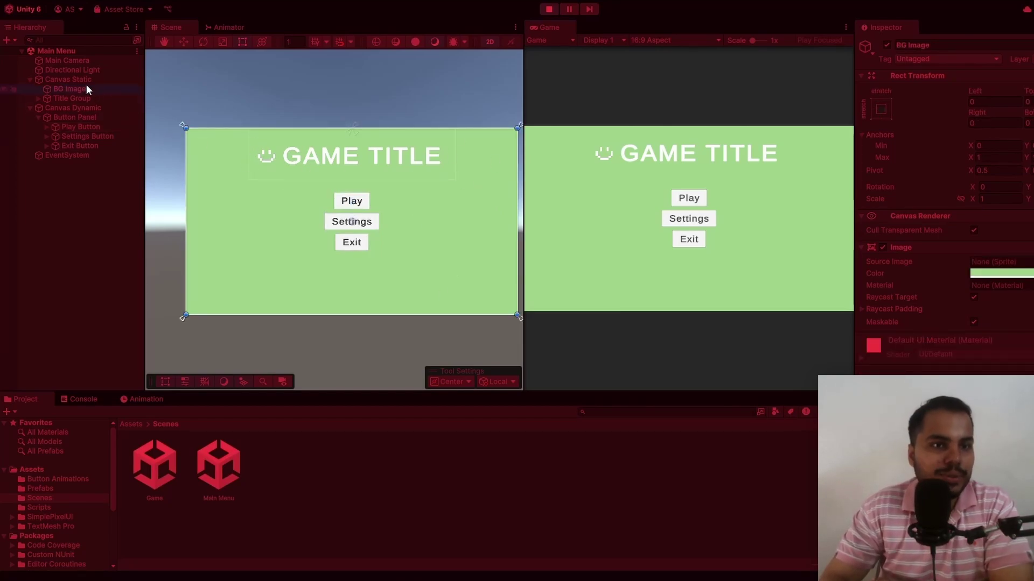
key("Up")
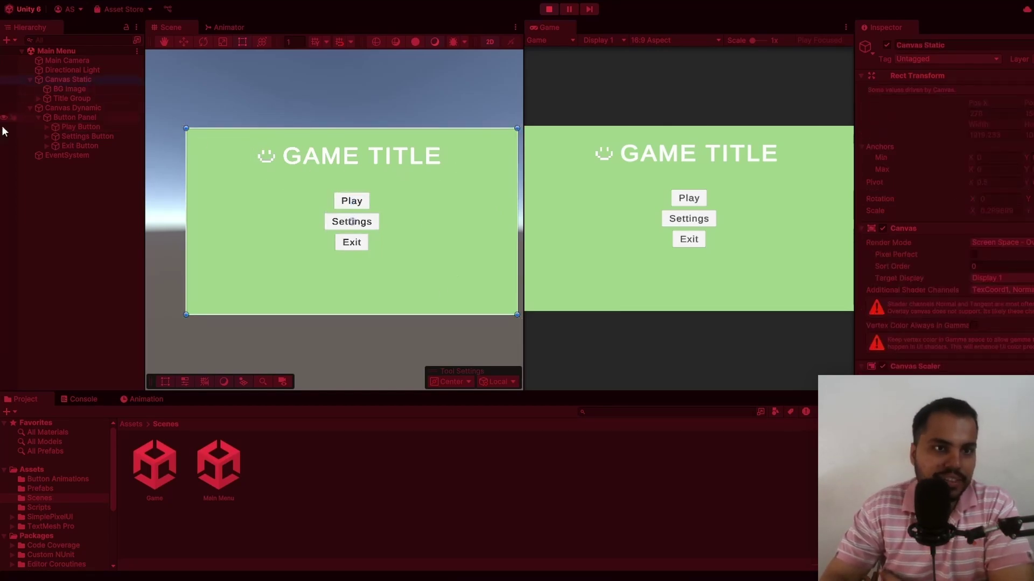
left_click(72, 96)
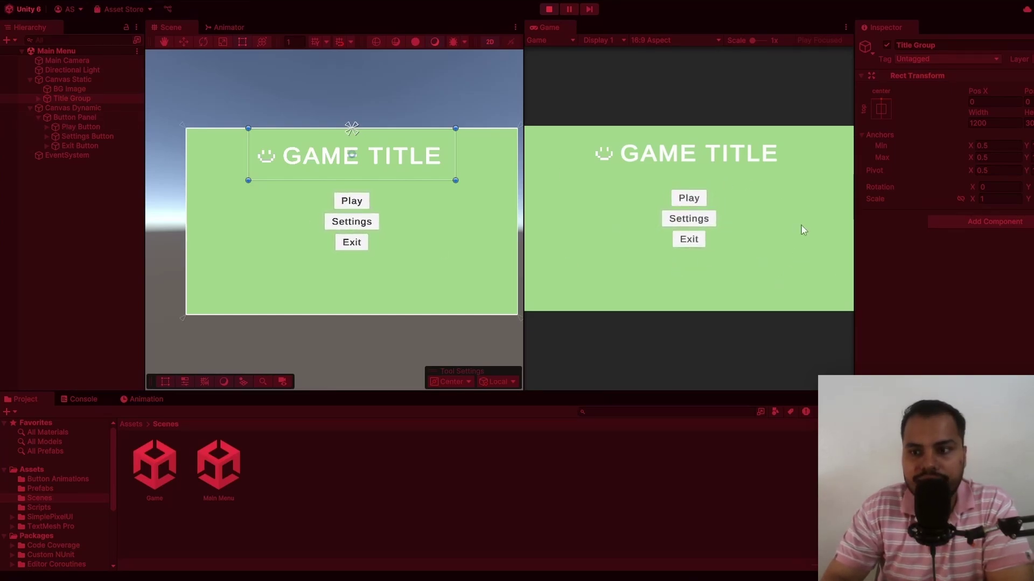
left_click(89, 108)
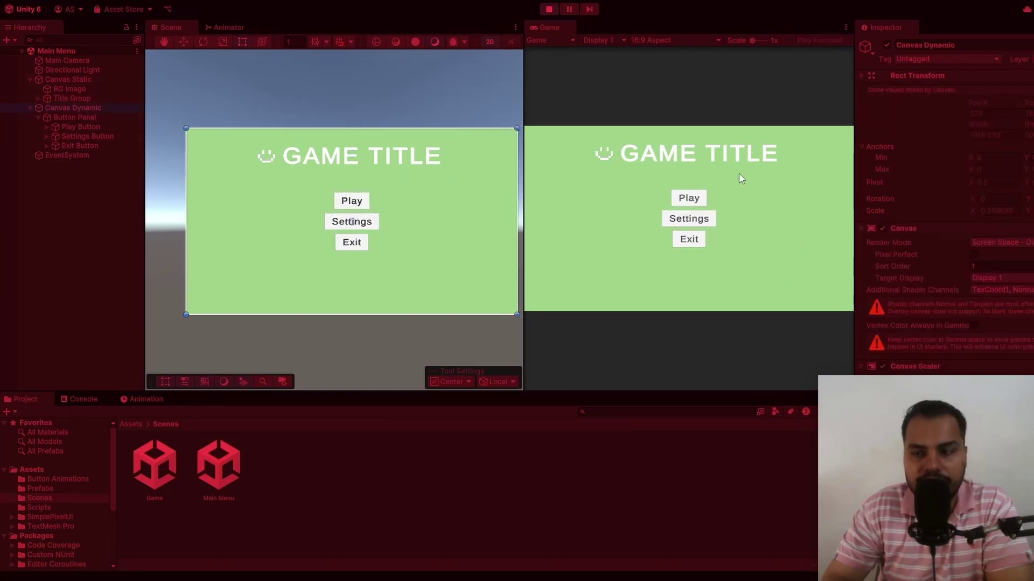
key("Down")
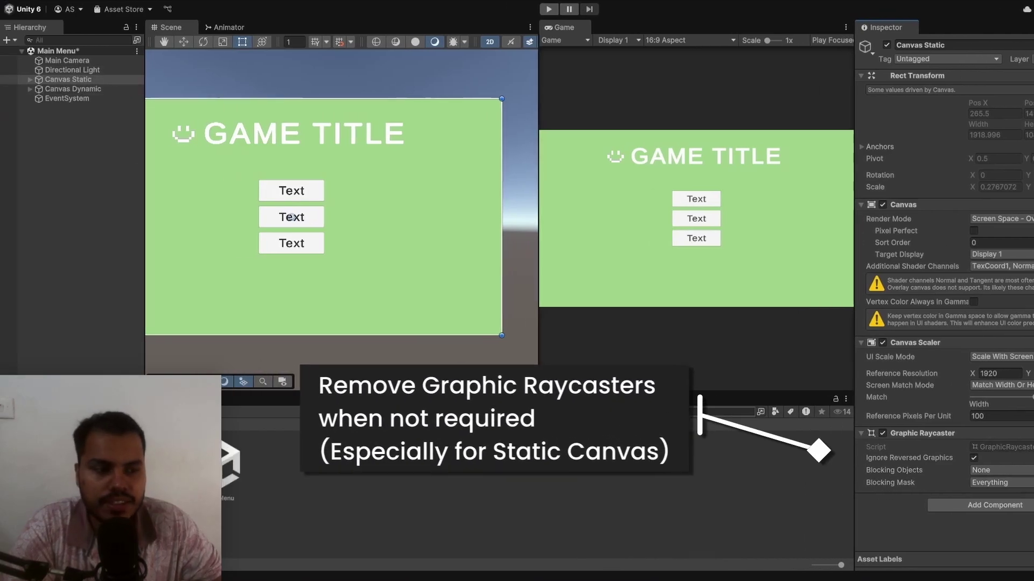
Step: Remove Canvas Static's Graphic Raycaster, then expand the Title text's Extra Settings
left_click(1027, 433)
left_click(985, 318)
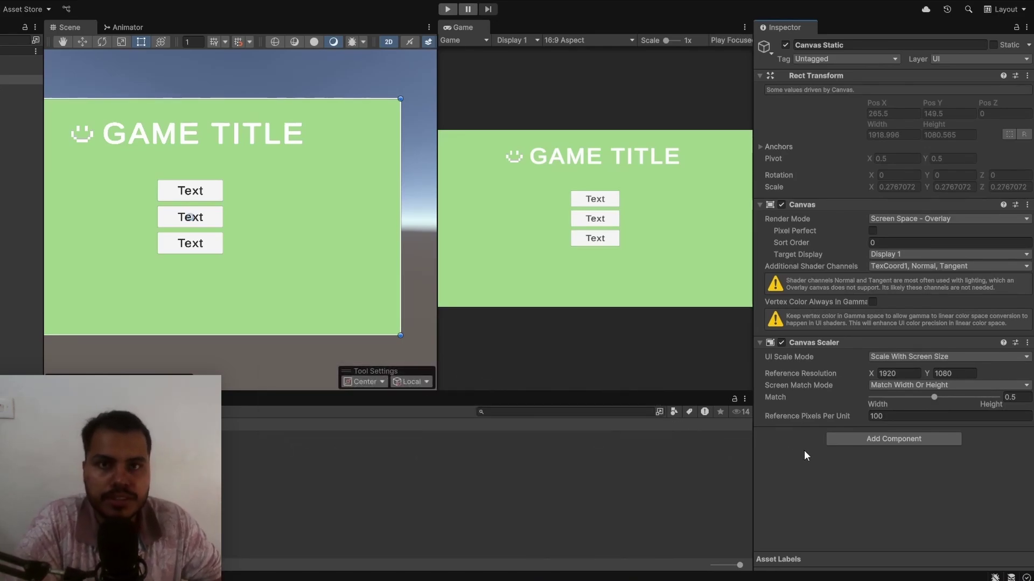
left_click(68, 118)
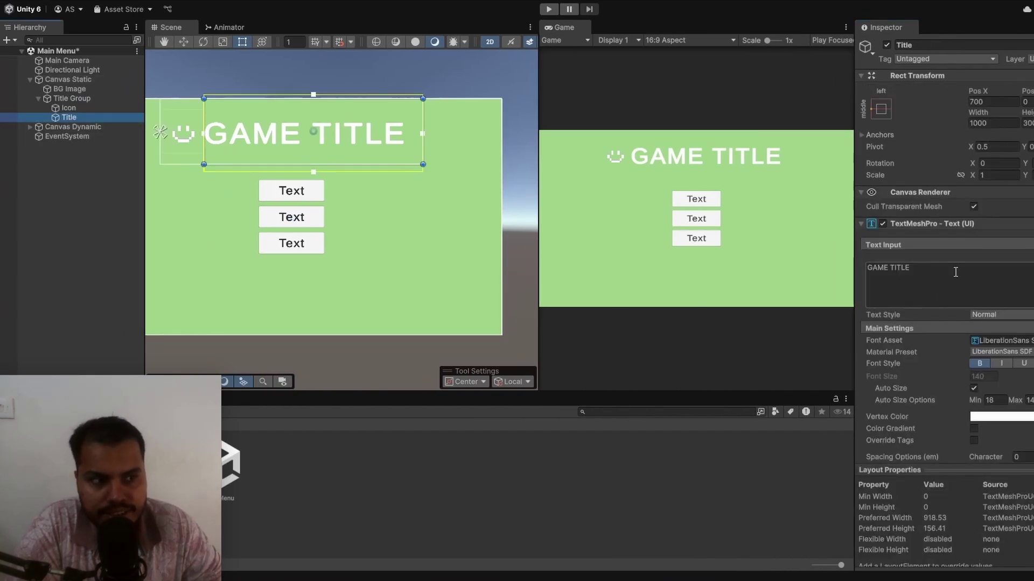
scroll(976, 278, "down", 5)
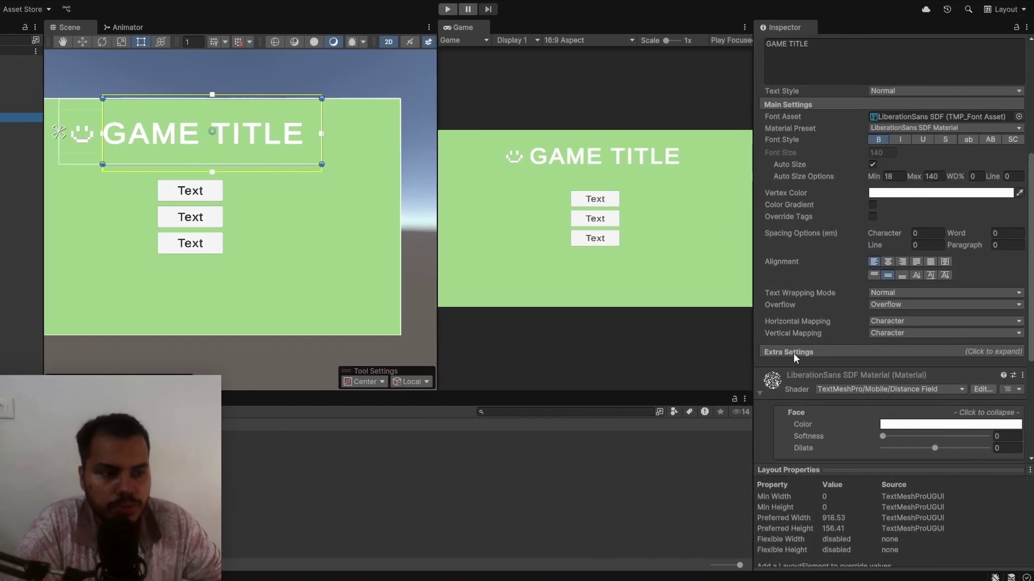
left_click(796, 352)
scroll(803, 276, "down", 3)
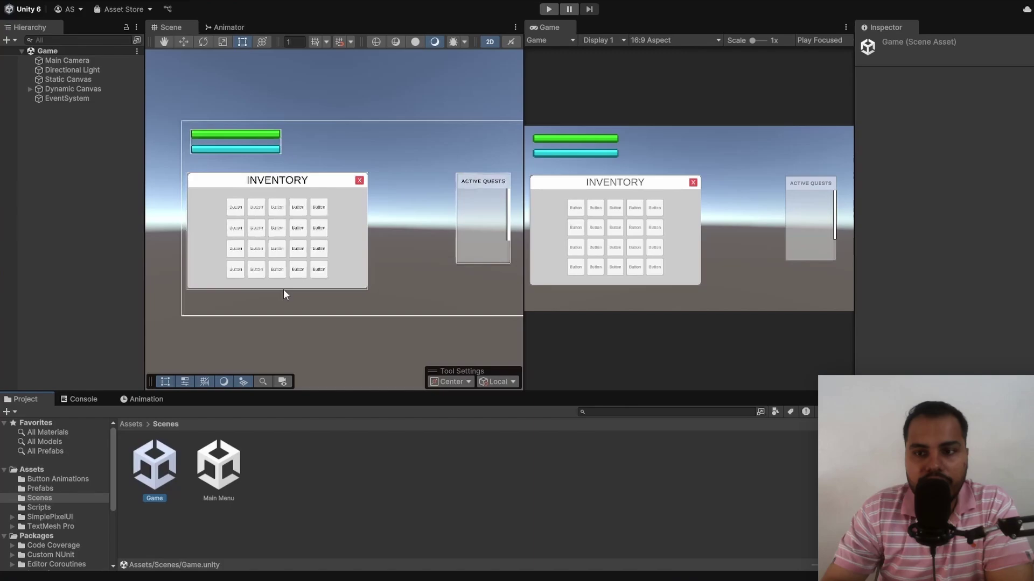
Step: Widen the Scene view and expand Dynamic Canvas to inspect QuestLog, InventoryCanvas and HealthManaCanvas
scroll(284, 291, "up", 2)
left_click_drag(522, 235, 575, 237)
scroll(383, 240, "up", 2)
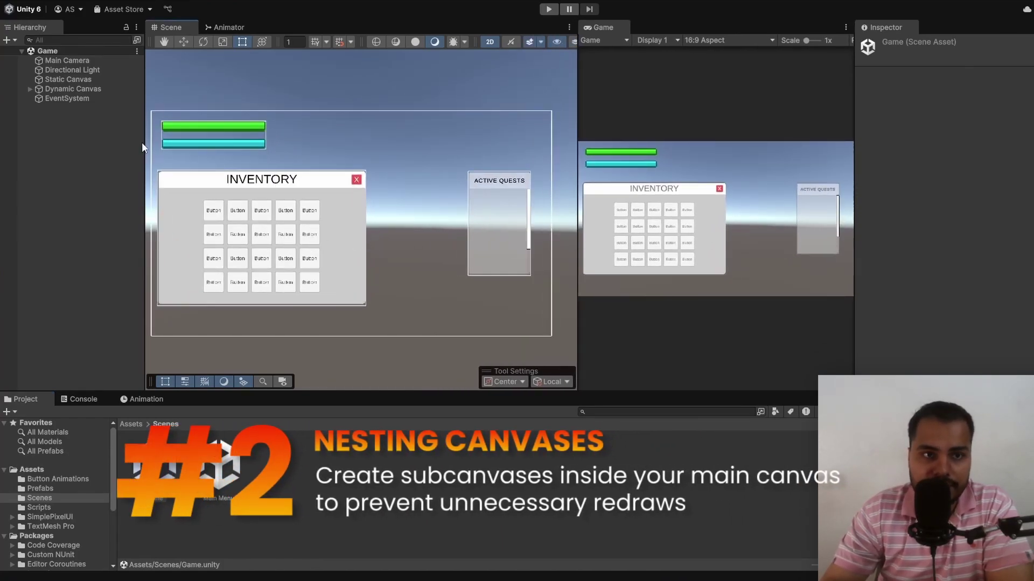
left_click(29, 88)
left_click(69, 107)
left_click(98, 115)
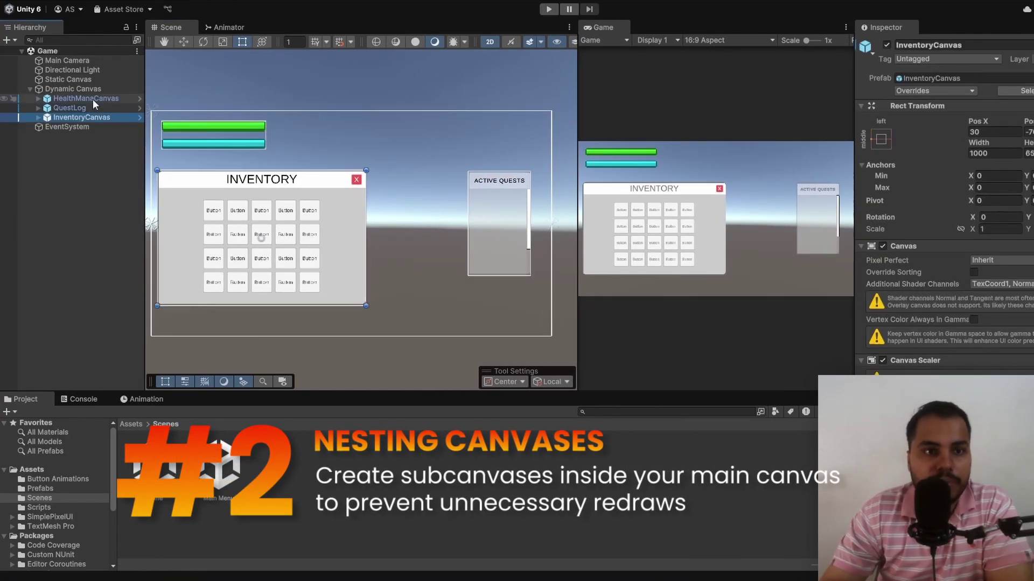
left_click(92, 99)
left_click(92, 93)
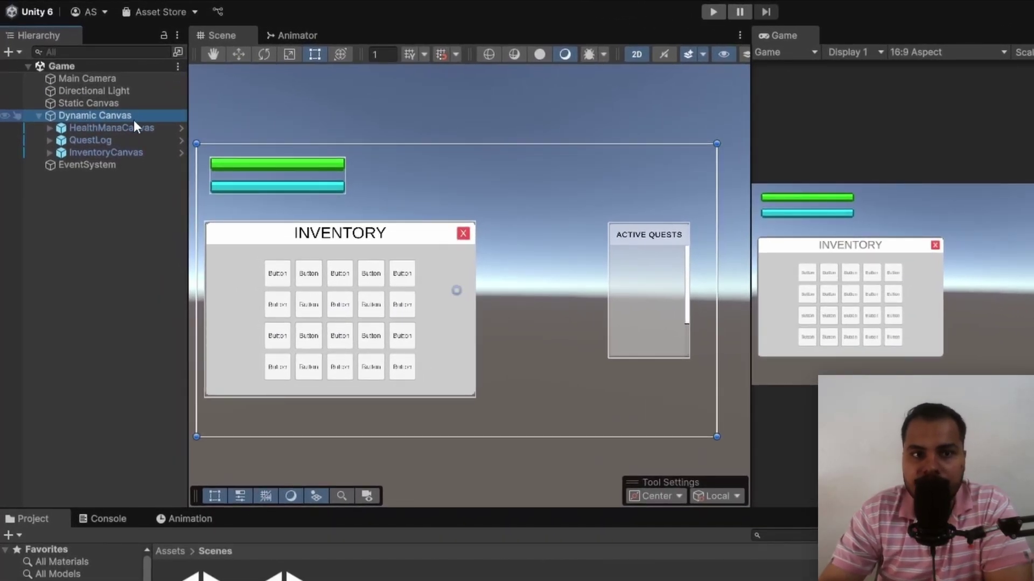
Step: Review the HealthManaCanvas, QuestLog and InventoryCanvas sub-canvases again in the Inspector
left_click(127, 127)
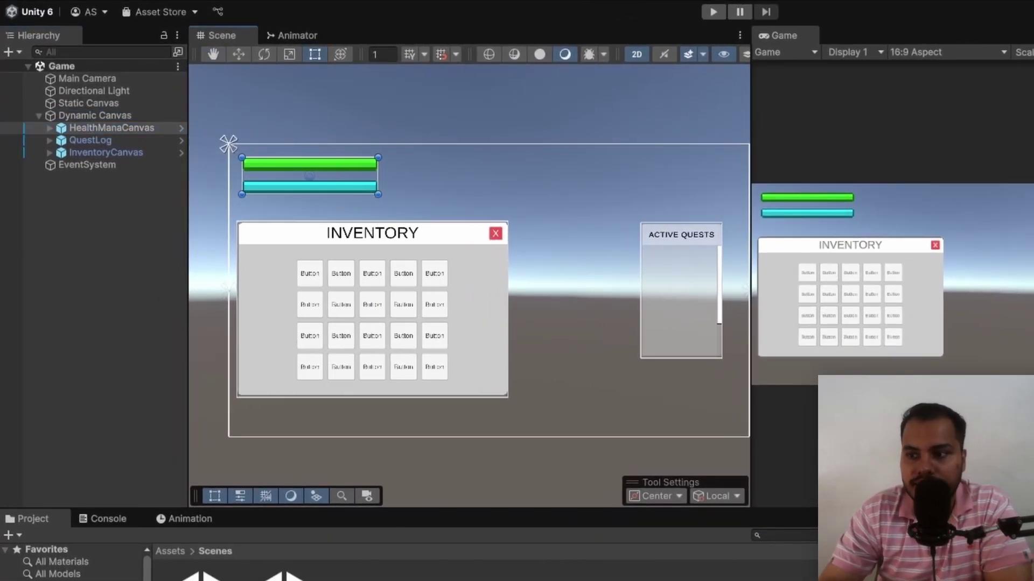
left_click(111, 142)
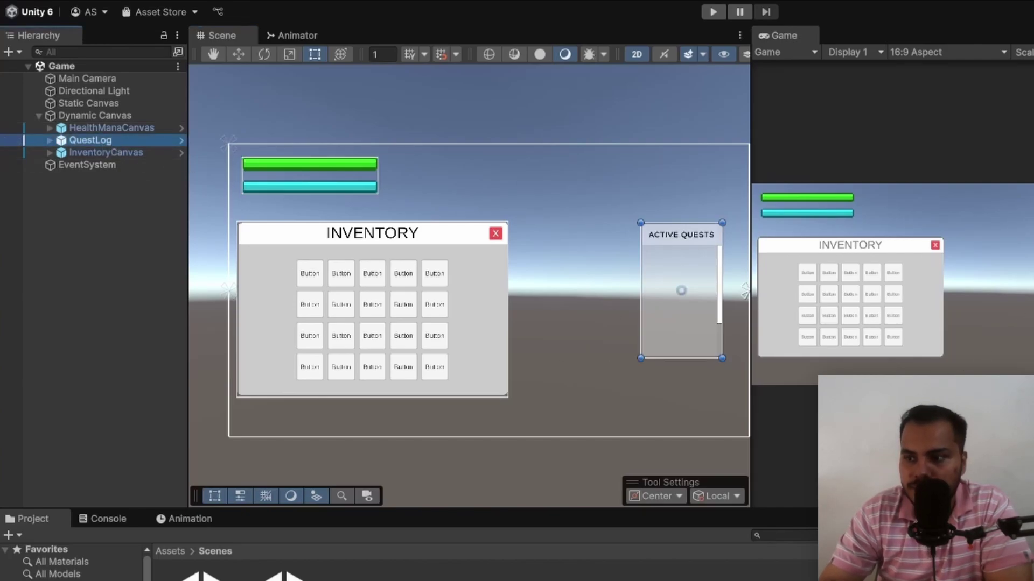
left_click(109, 153)
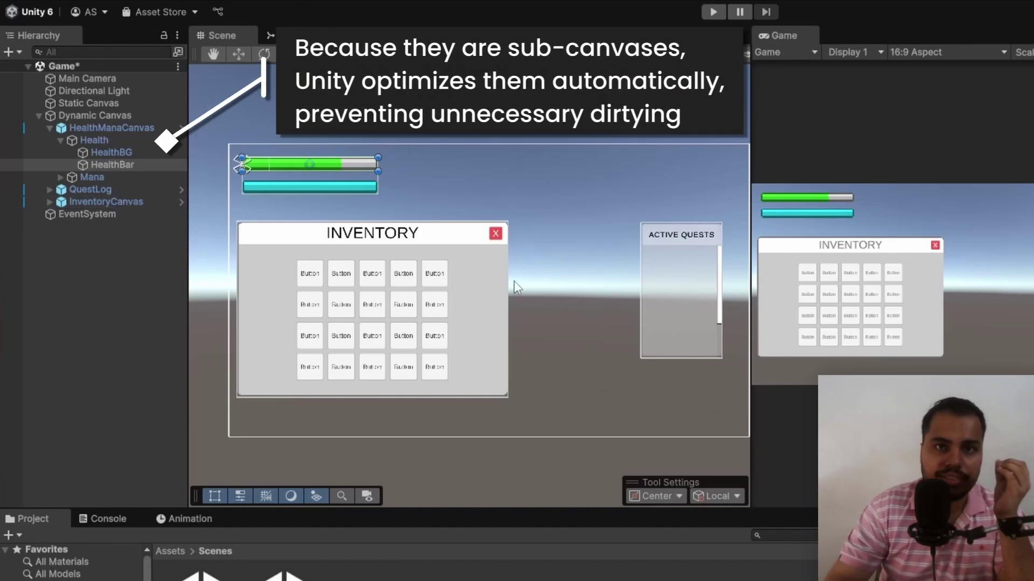
left_click(111, 128)
left_click(114, 191)
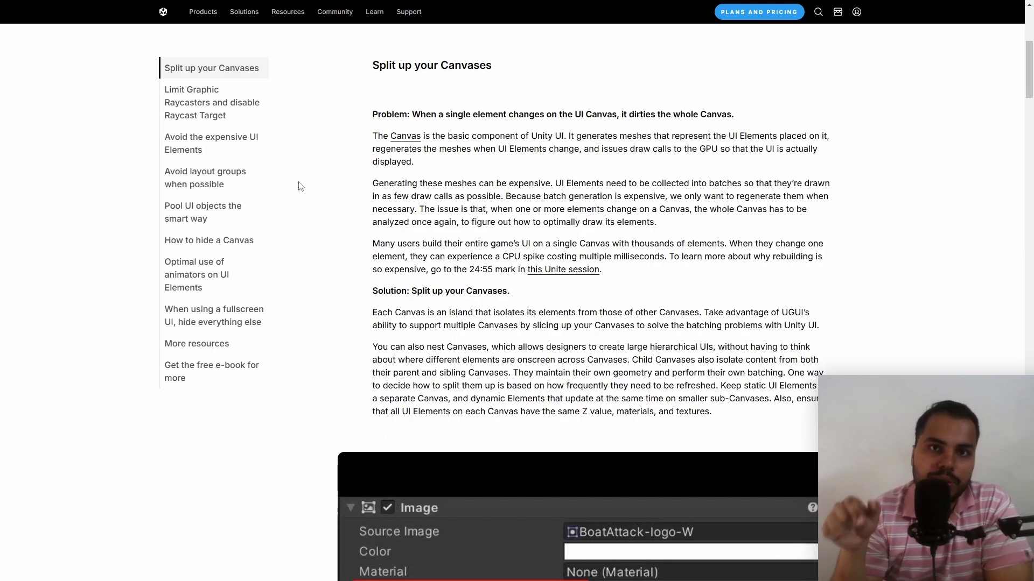
Step: Scroll the UI optimization article to the 'Limit Graphic Raycasters and disable Raycast Target' section
scroll(301, 187, "down", 5)
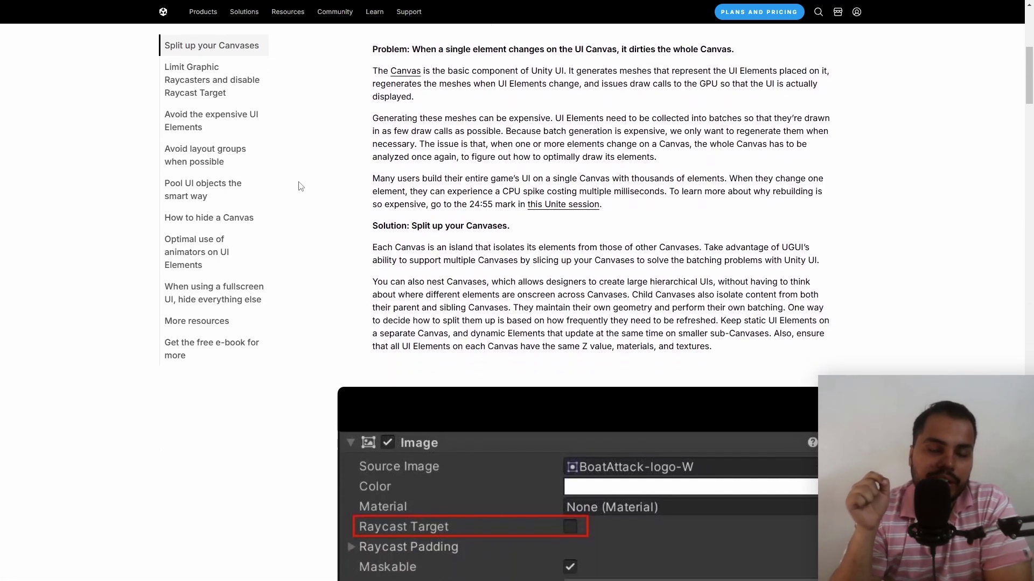
scroll(300, 187, "down", 3)
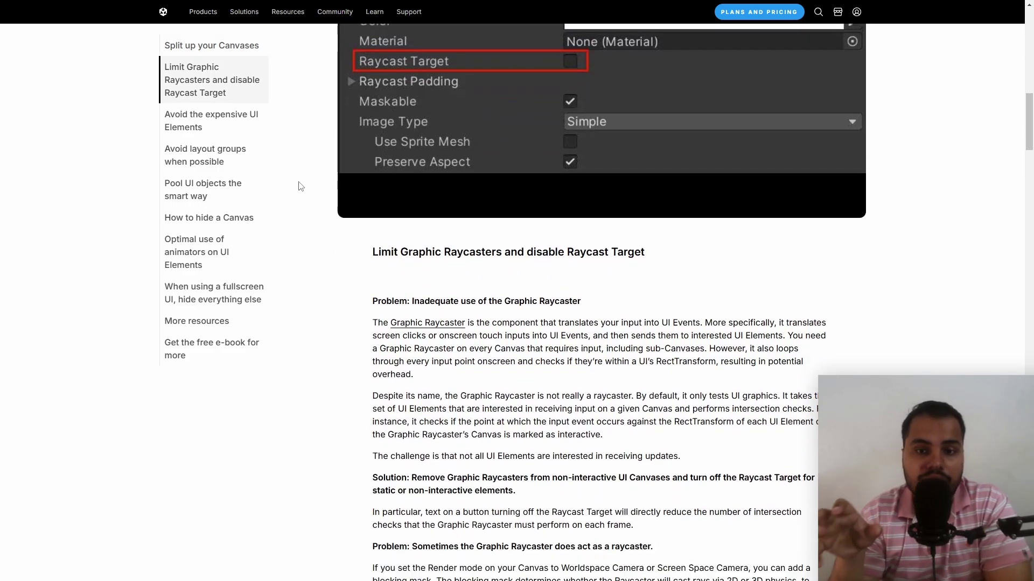
scroll(301, 186, "down", 2)
scroll(300, 186, "down", 1)
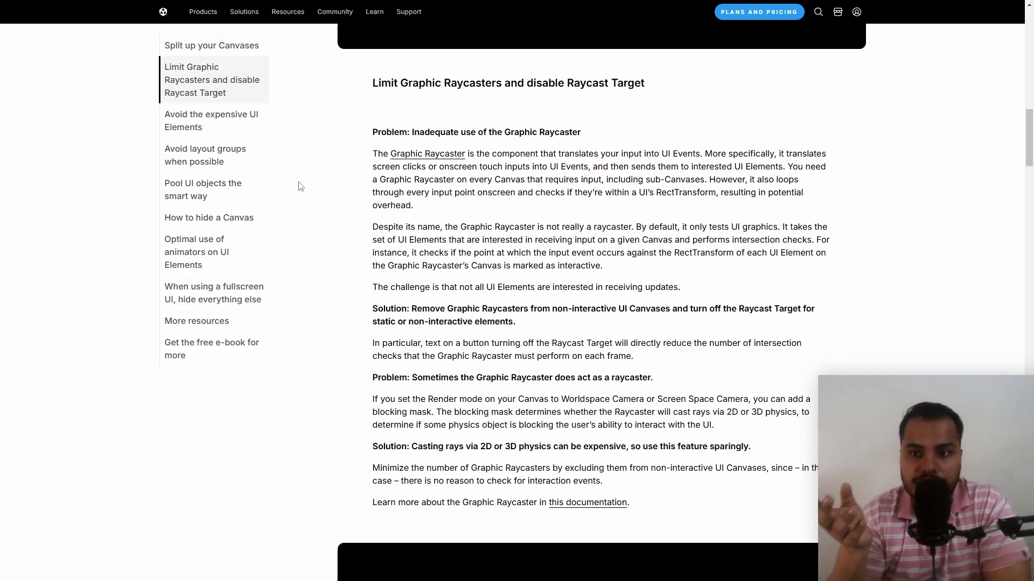
scroll(298, 184, "down", 3)
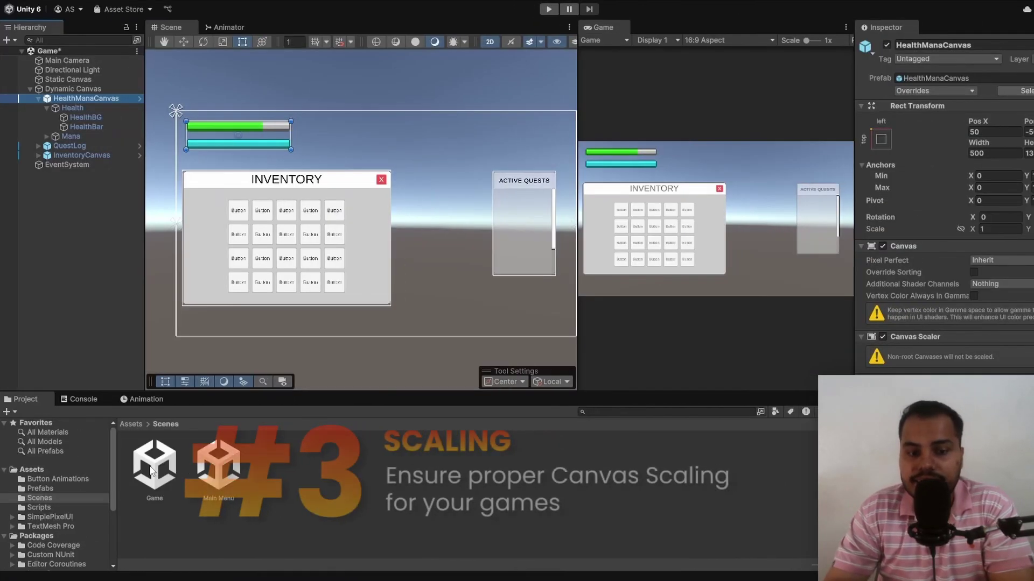
Step: Set the Dynamic Canvas's Canvas Scaler UI Scale Mode to Scale With Screen Size
left_click(78, 89)
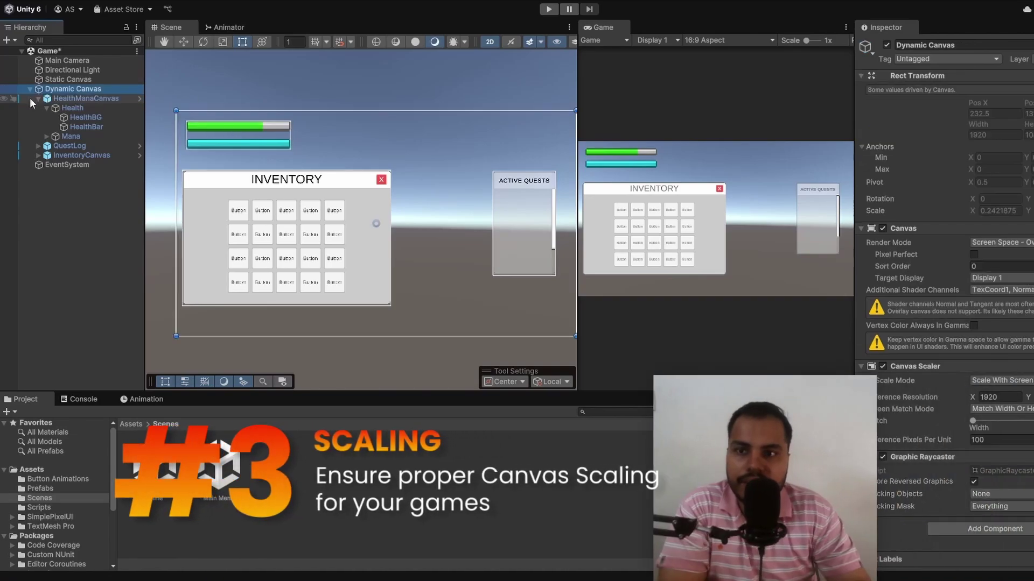
left_click(30, 90)
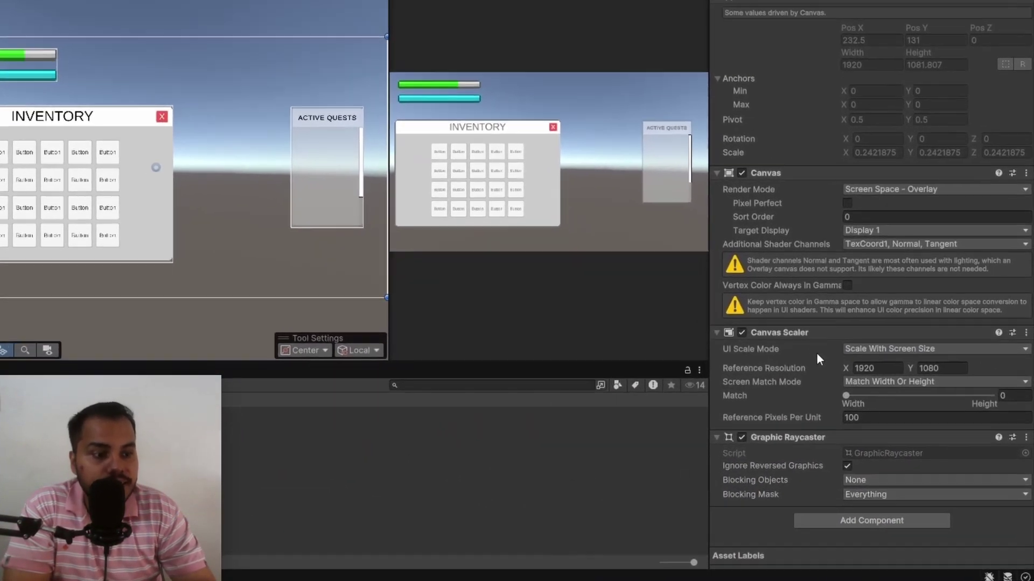
left_click(888, 345)
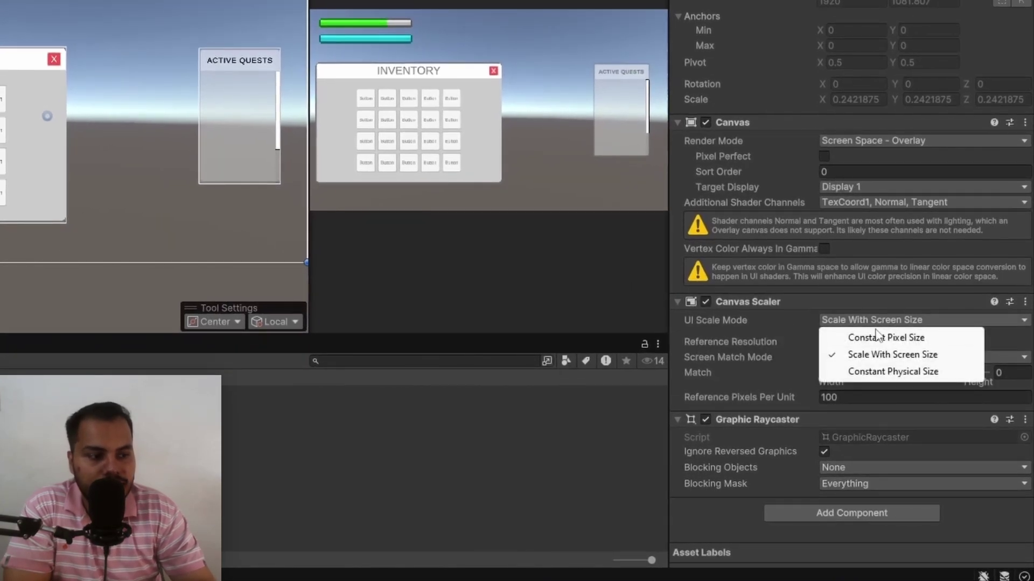
left_click(893, 355)
left_click(924, 319)
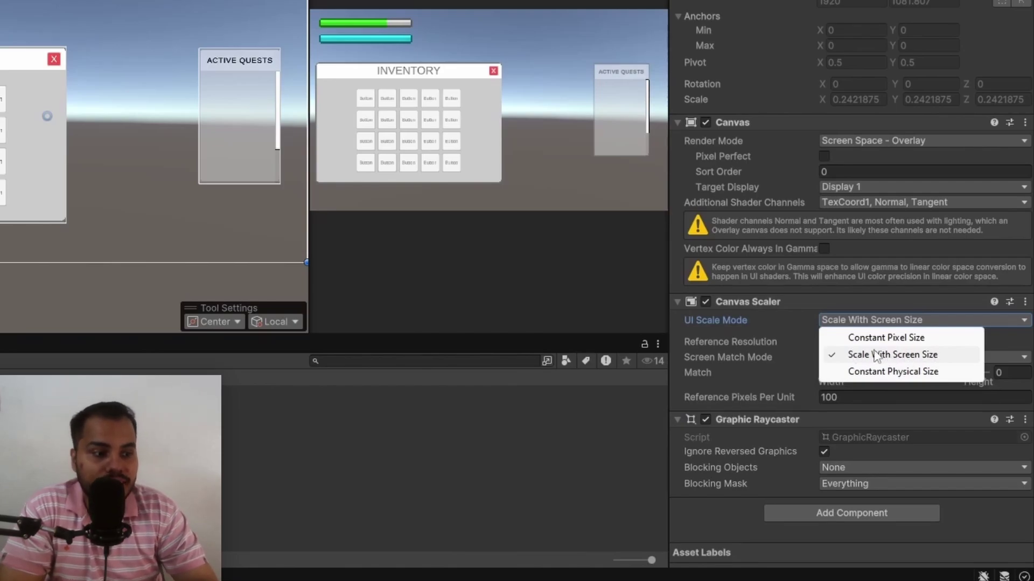
left_click(888, 356)
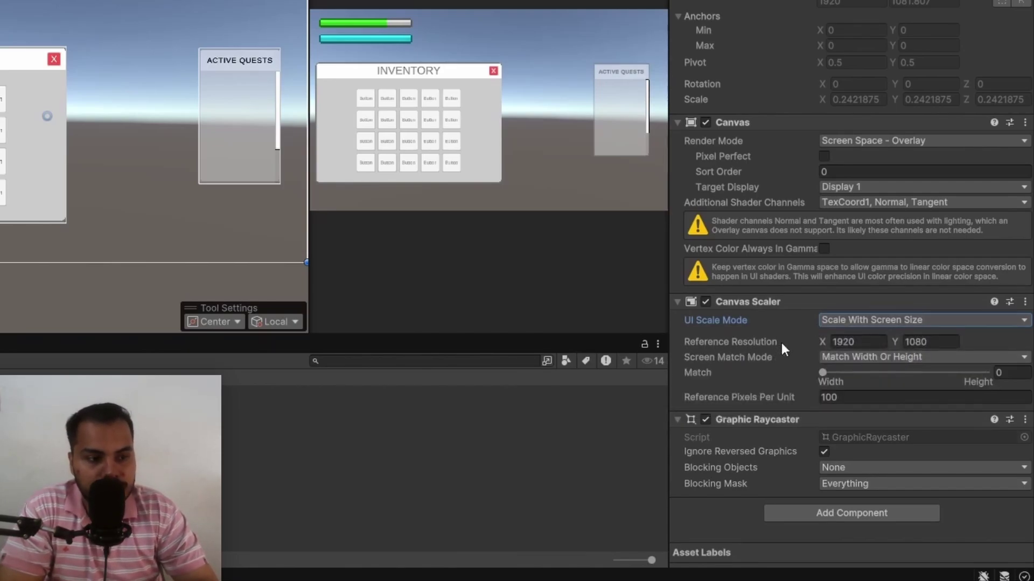
Step: Use a 1920×1080 reference resolution with Match Width Or Height at 0.5
left_click(878, 343)
left_click(930, 343)
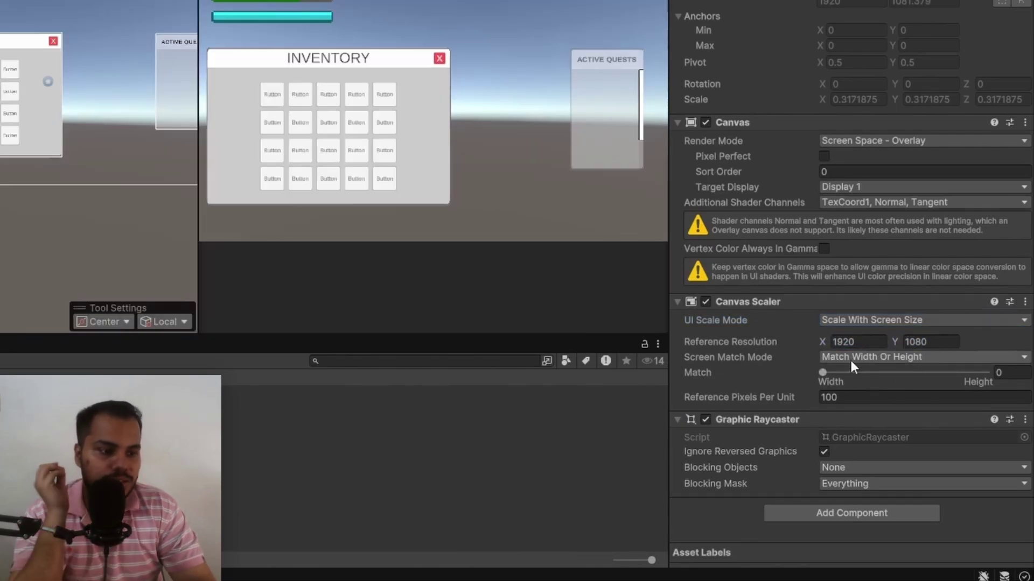
left_click(850, 359)
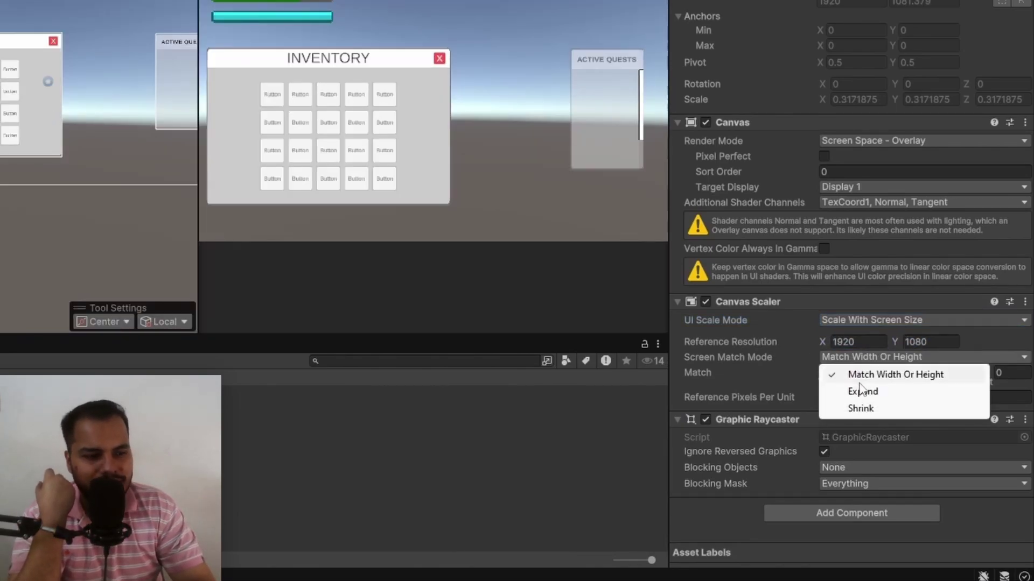
left_click(897, 362)
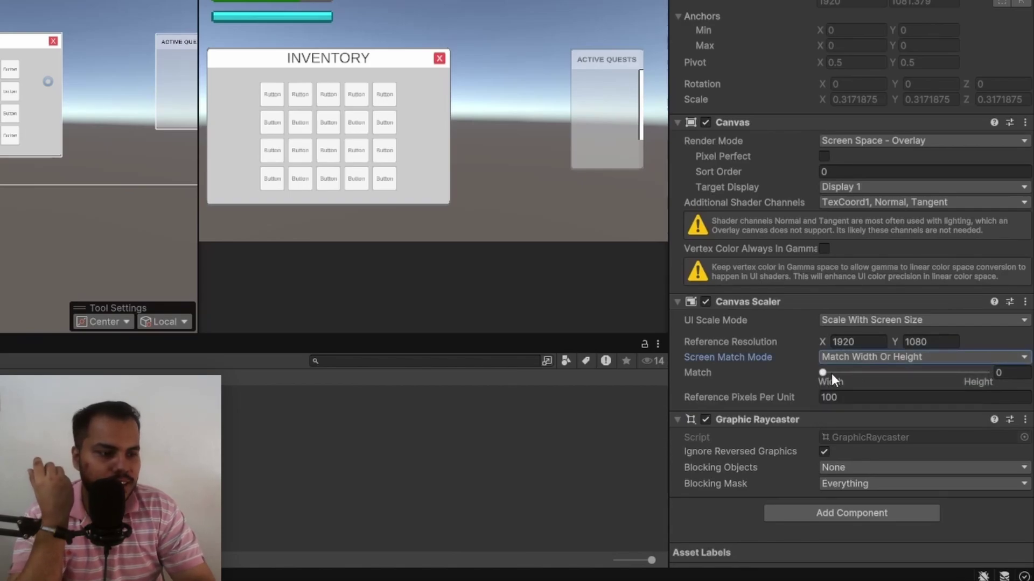
left_click_drag(822, 373, 767, 374)
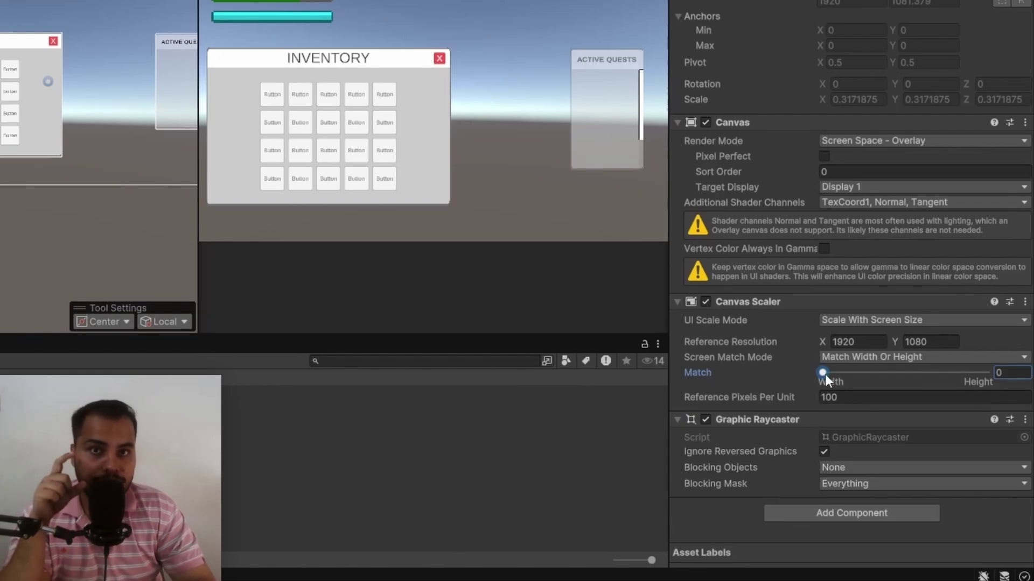
left_click_drag(825, 373, 997, 389)
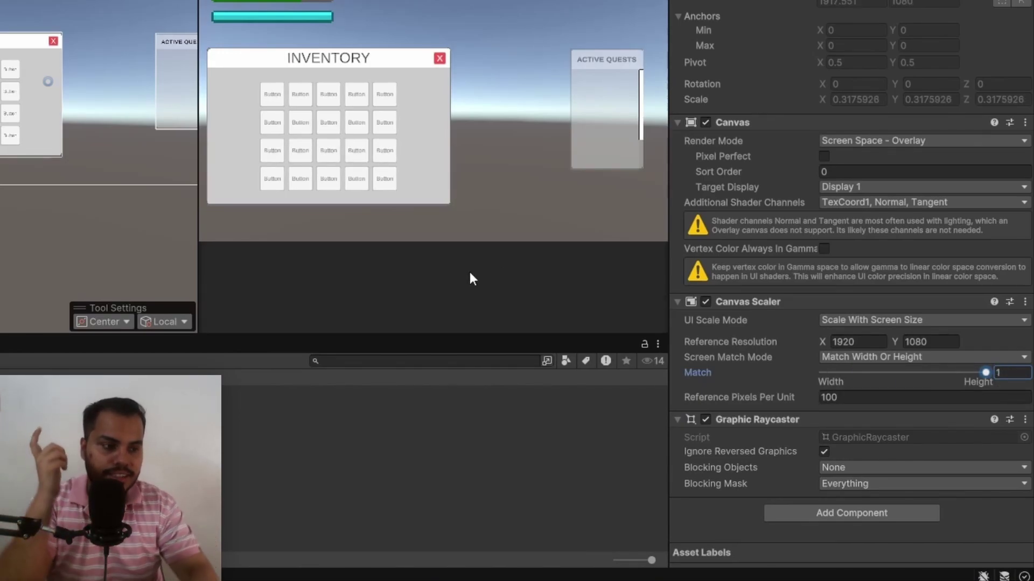
left_click(1019, 373)
type("0.5")
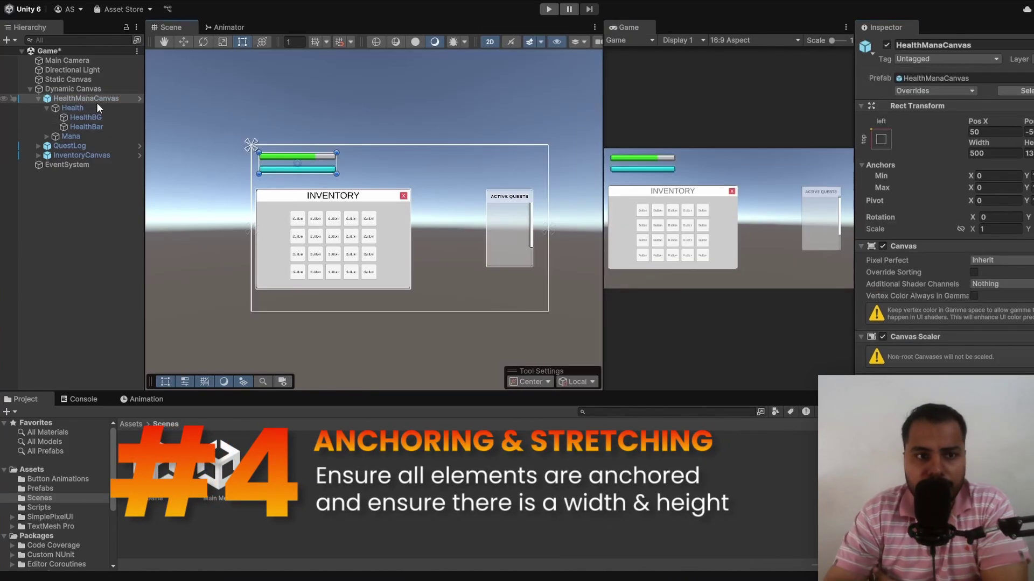
Step: Review the HealthManaCanvas Rect Transform in the Anchor Presets
scroll(302, 199, "up", 3)
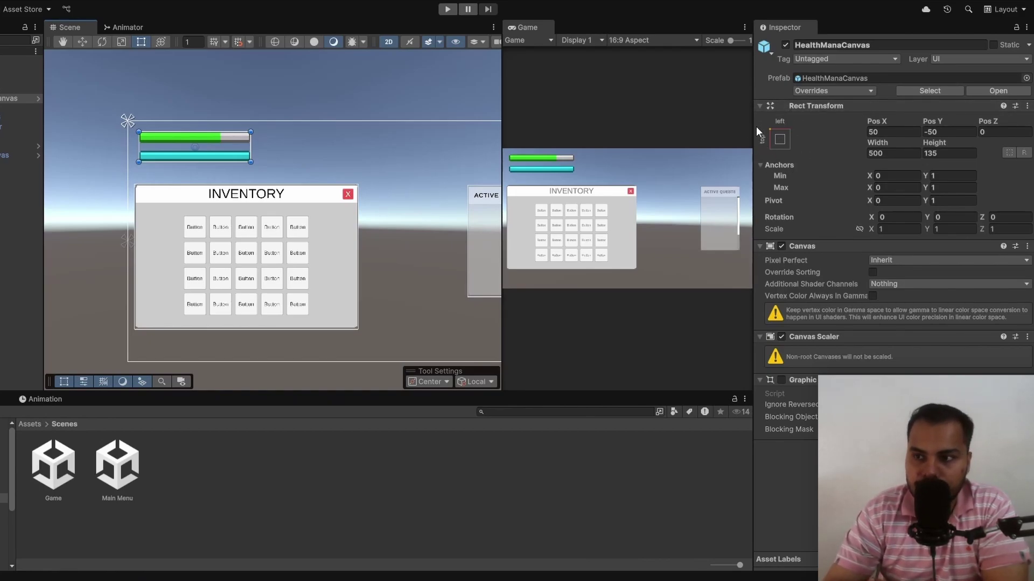
left_click(780, 140)
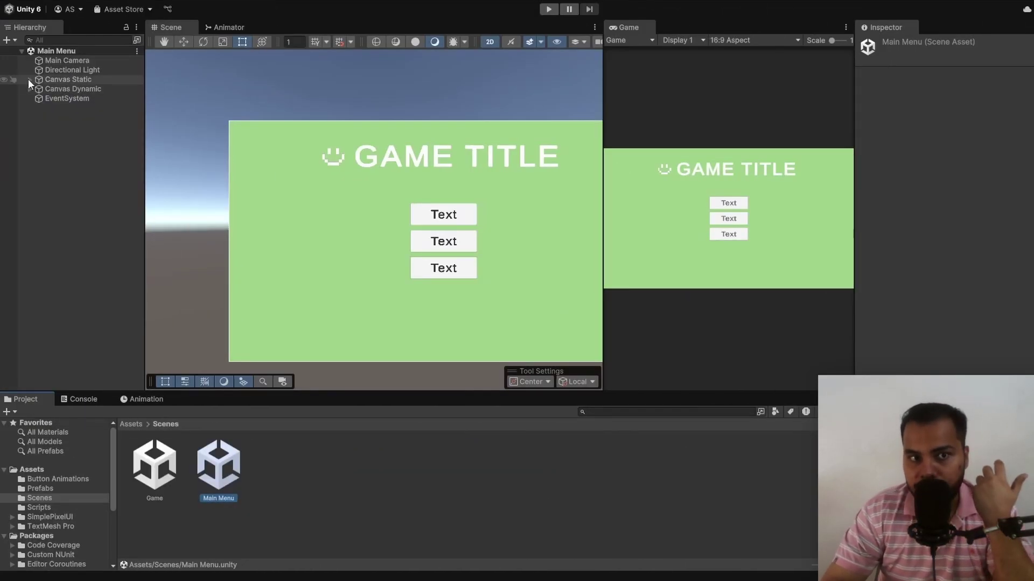
Step: Anchor BG Image under Canvas Static to stretch-stretch with zero offsets
left_click(29, 80)
left_click(66, 90)
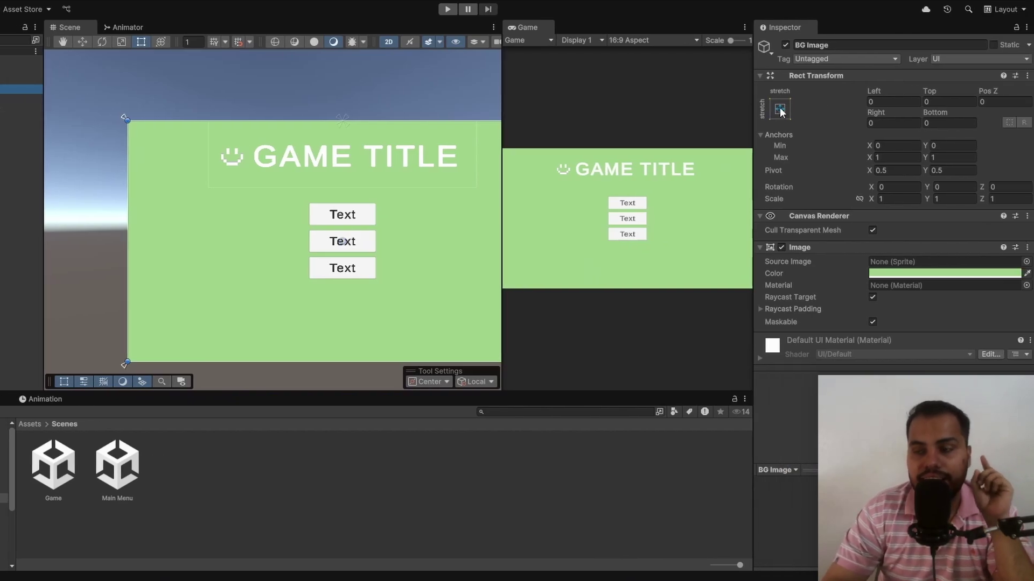
left_click(779, 109)
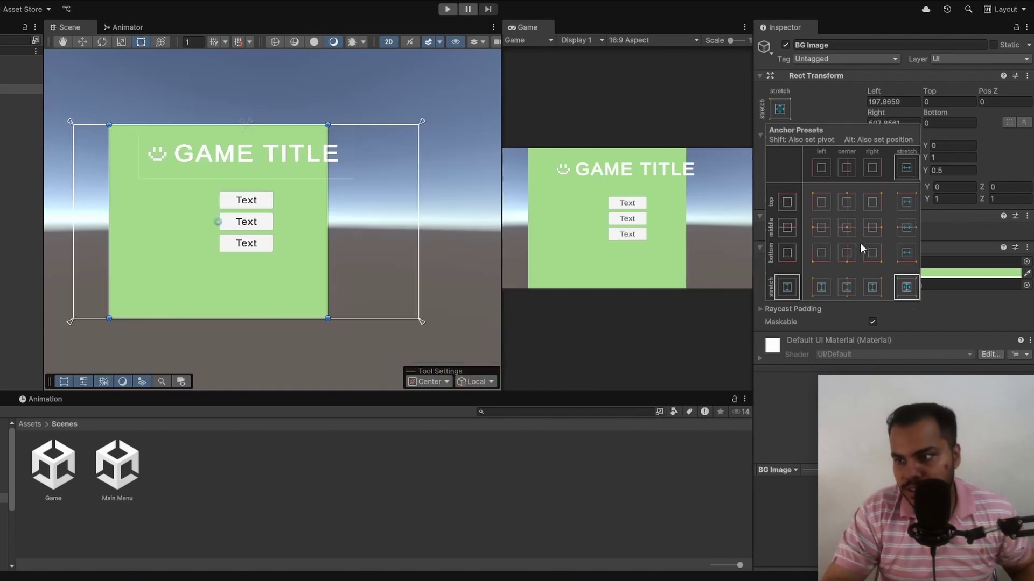
left_click(906, 291, "alt")
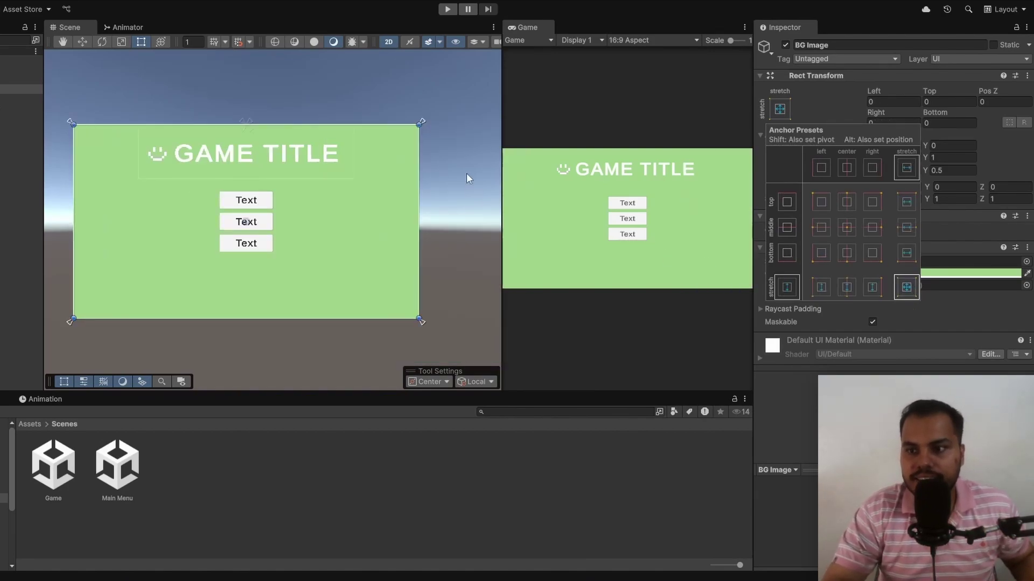
Step: Anchor HealthManaCanvas to the top-left preset, keeping Width 500 and Height 135
left_click(334, 105)
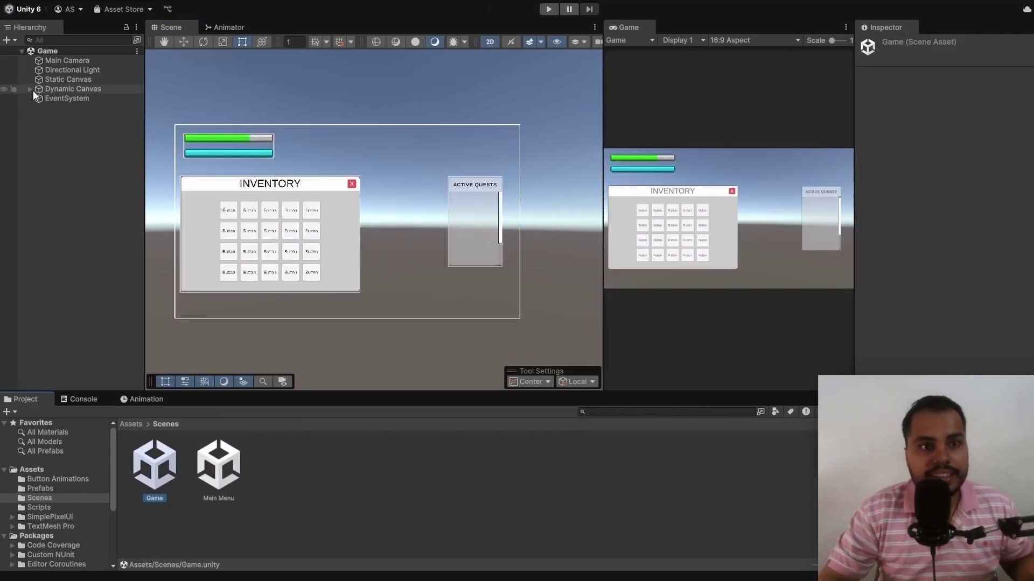
left_click(30, 89)
left_click(77, 100)
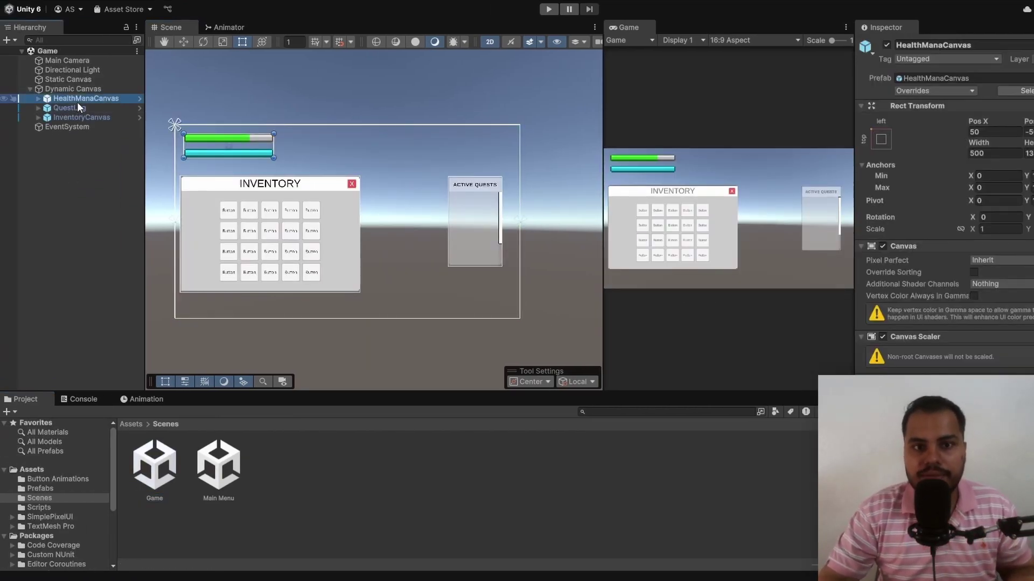
left_click(881, 139)
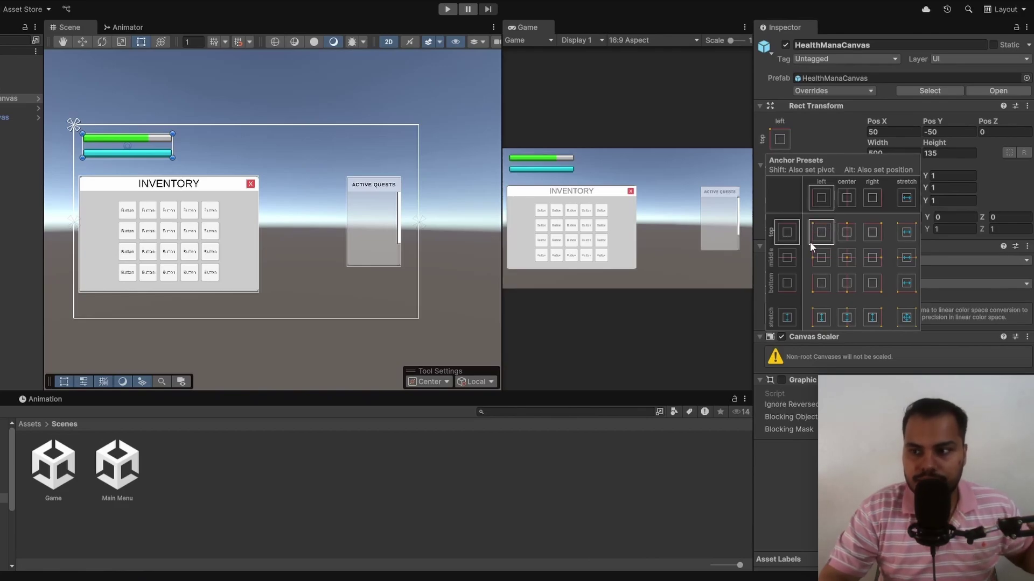
left_click(833, 229)
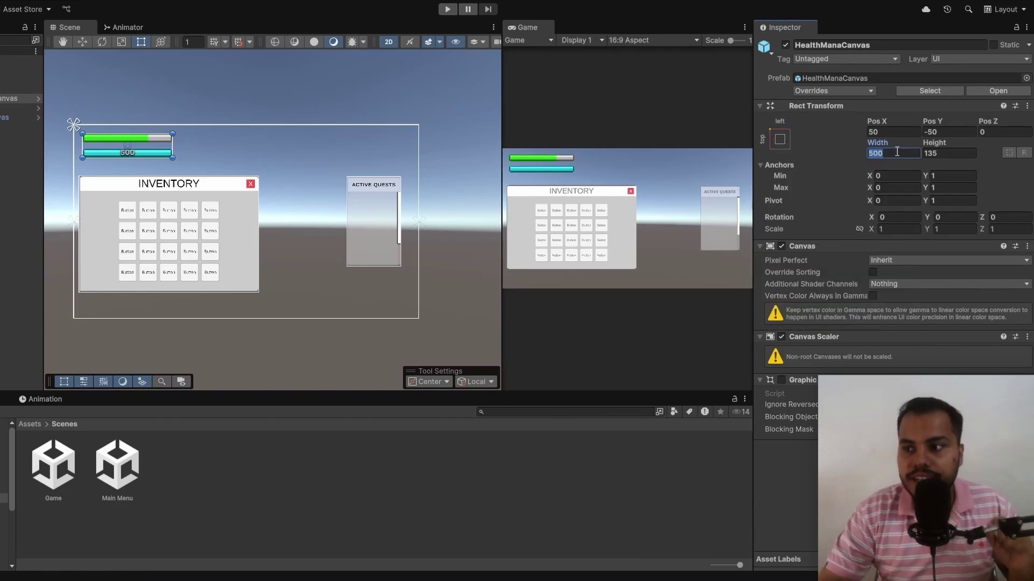
left_click(940, 154)
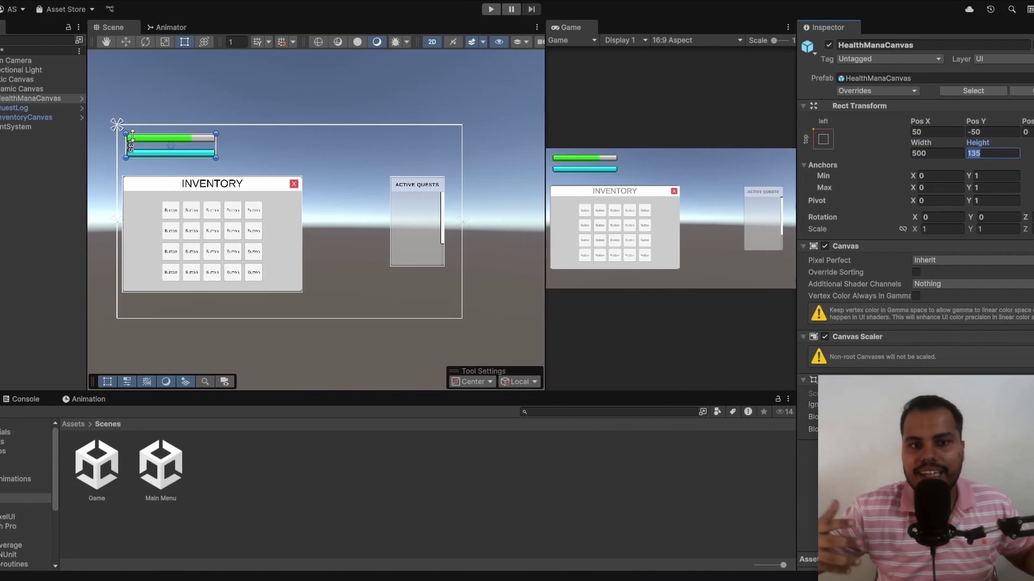
scroll(239, 138, "up", 2)
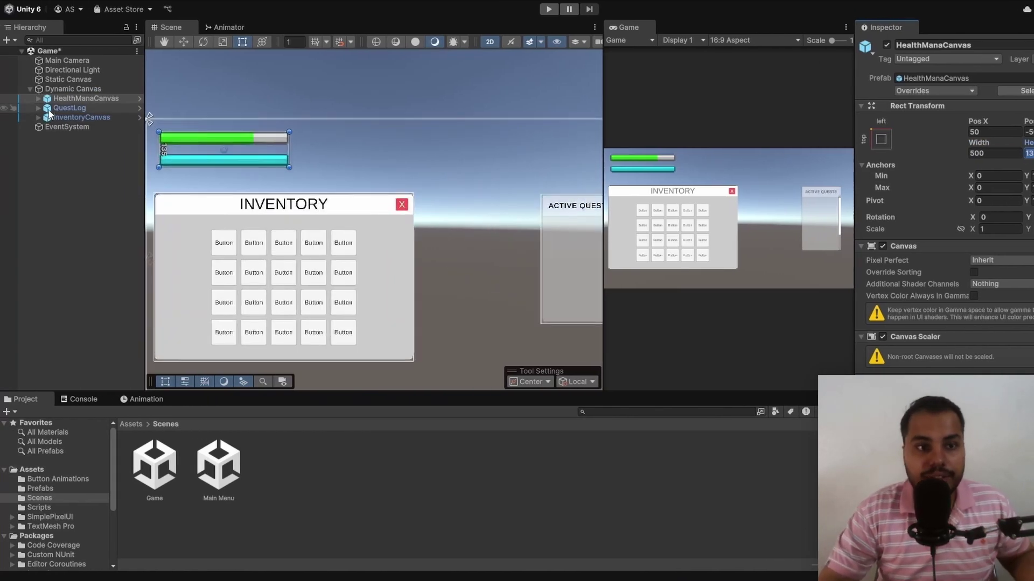
Step: Inspect the Health and Mana bars, then recheck HealthManaCanvas's fixed 135 height
left_click(38, 98)
left_click(77, 107)
left_click(76, 116)
left_click(175, 138)
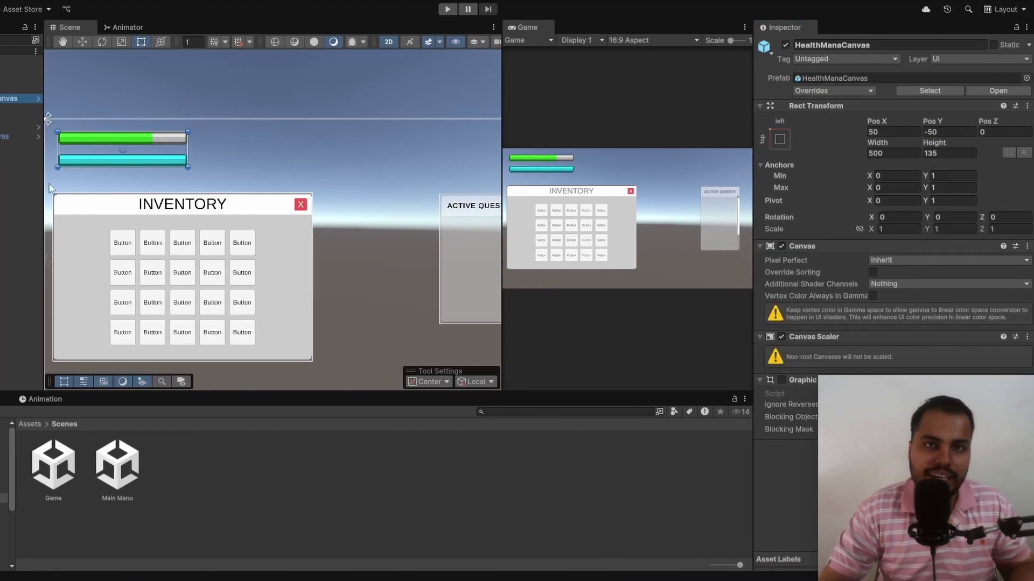
scroll(267, 118, "down", 2)
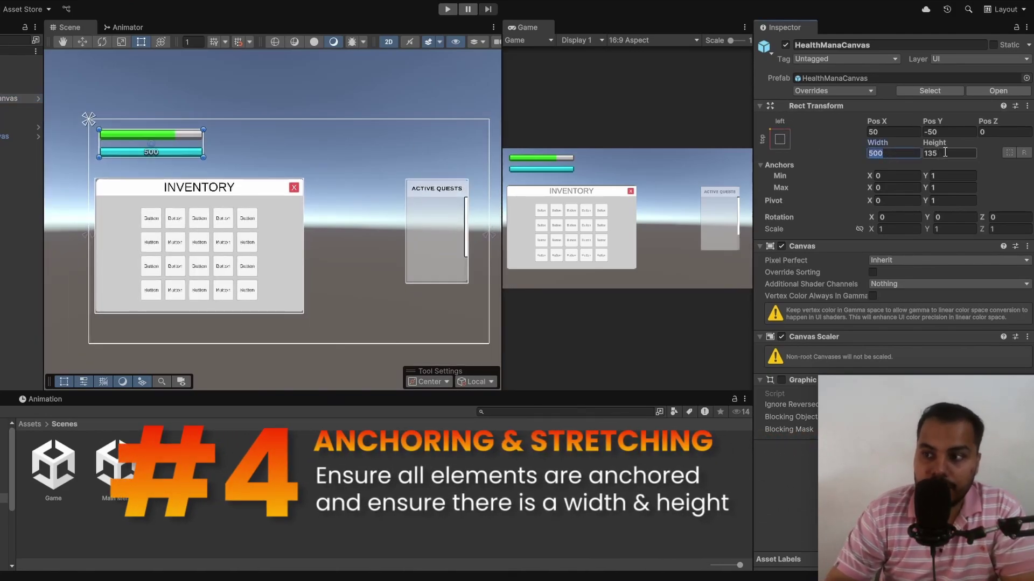
left_click(924, 154)
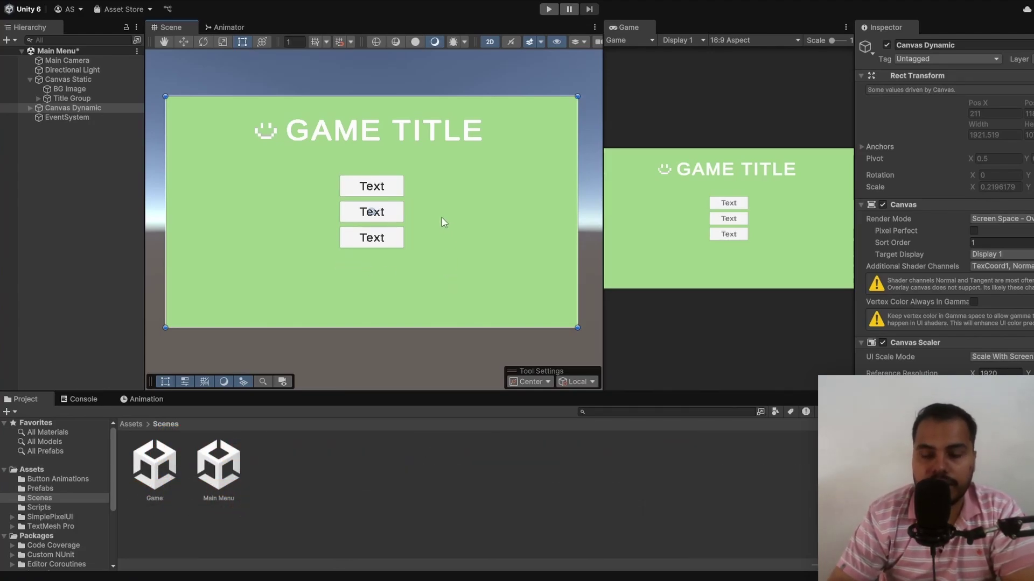
Step: Make BG Image semi-transparent by lowering its Image Color alpha
scroll(426, 198, "up", 1)
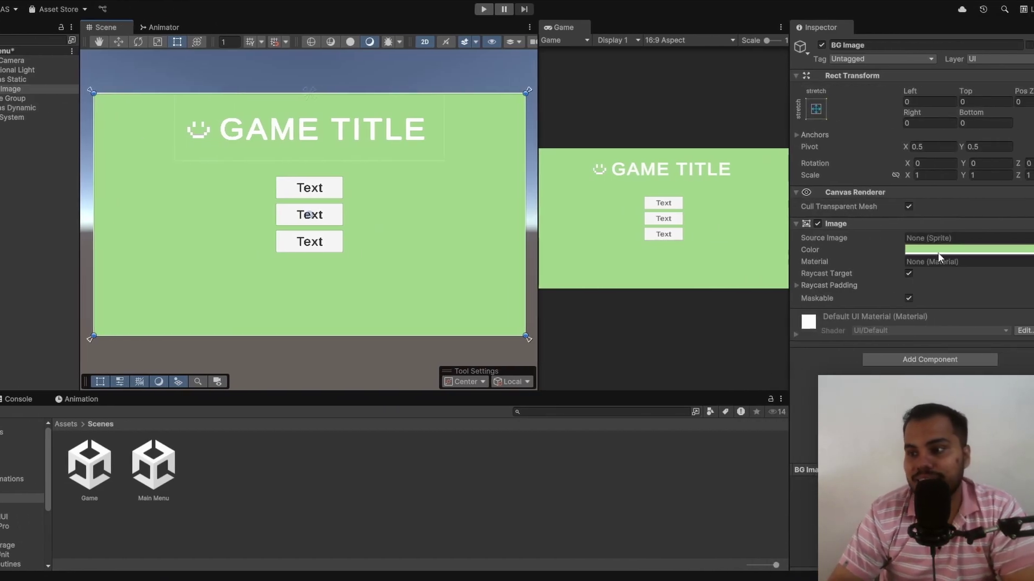
left_click(1002, 250)
mouse_move(1001, 493)
left_mouse_down()
mouse_move(958, 493)
mouse_move(1012, 492)
left_mouse_up()
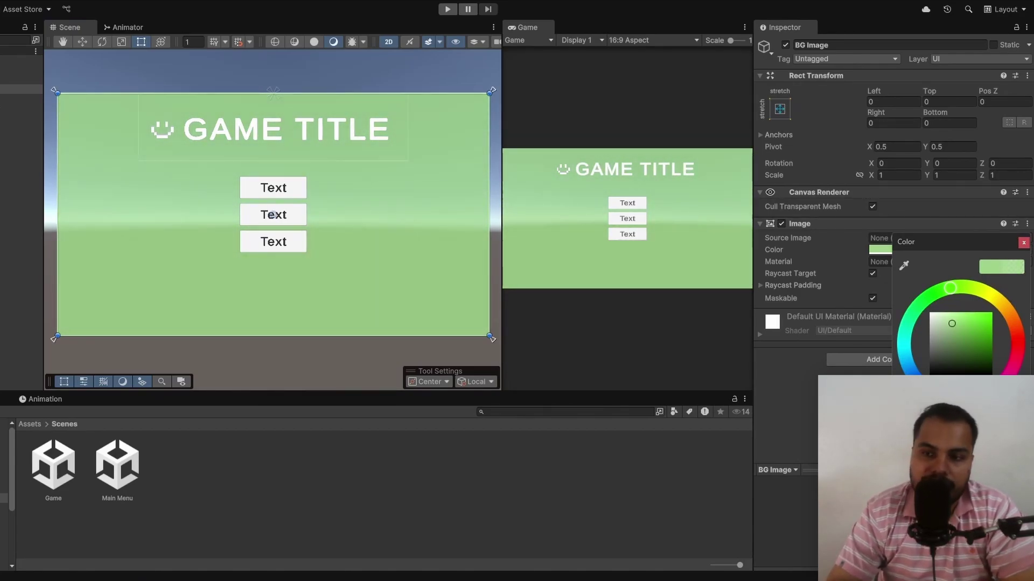
left_click(148, 316)
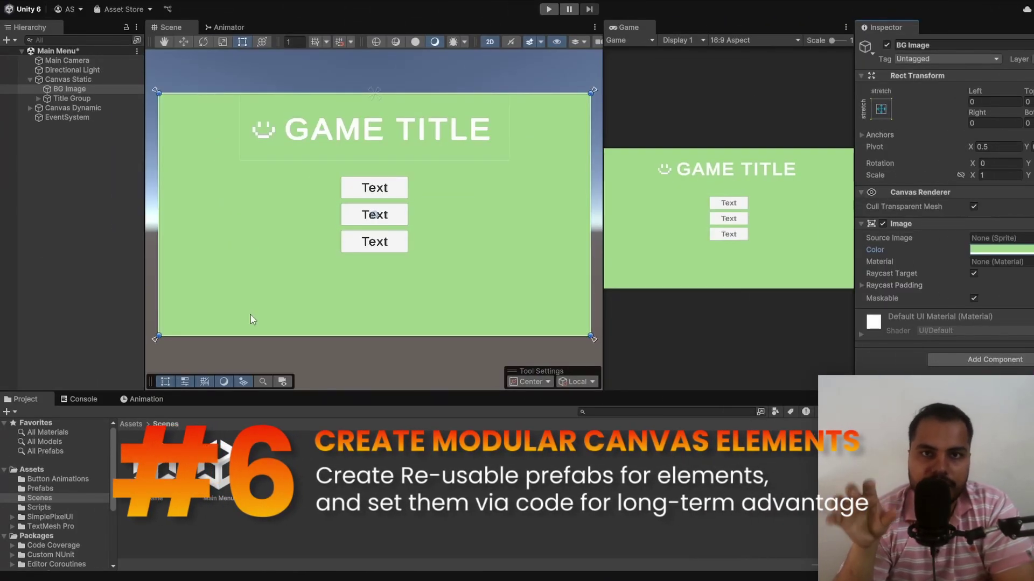
scroll(398, 243, "up", 1)
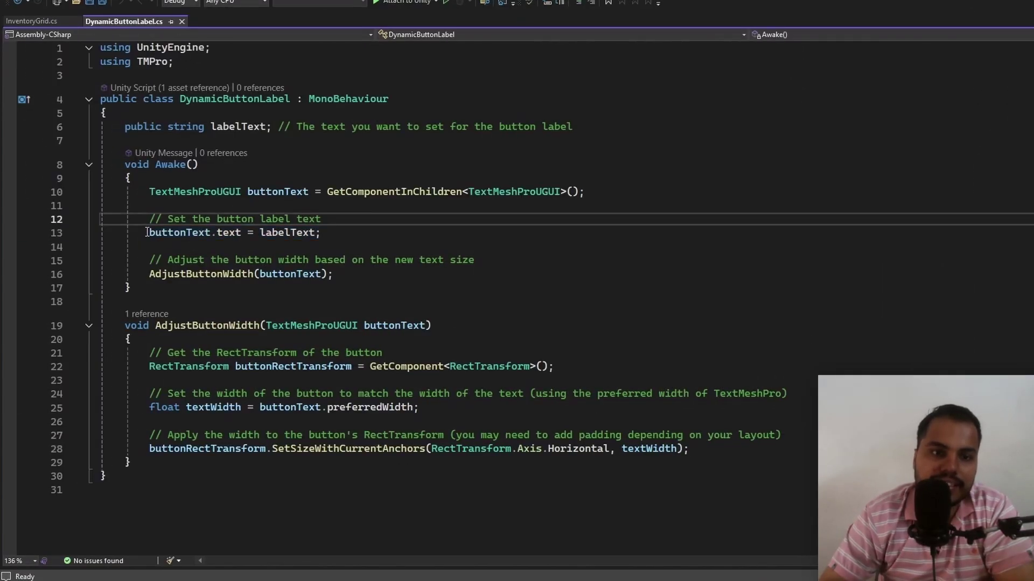
Step: Review how DynamicButtonLabel.cs sets the label via labelText and buttonText, then play the Main Menu
left_click_drag(147, 232, 365, 232)
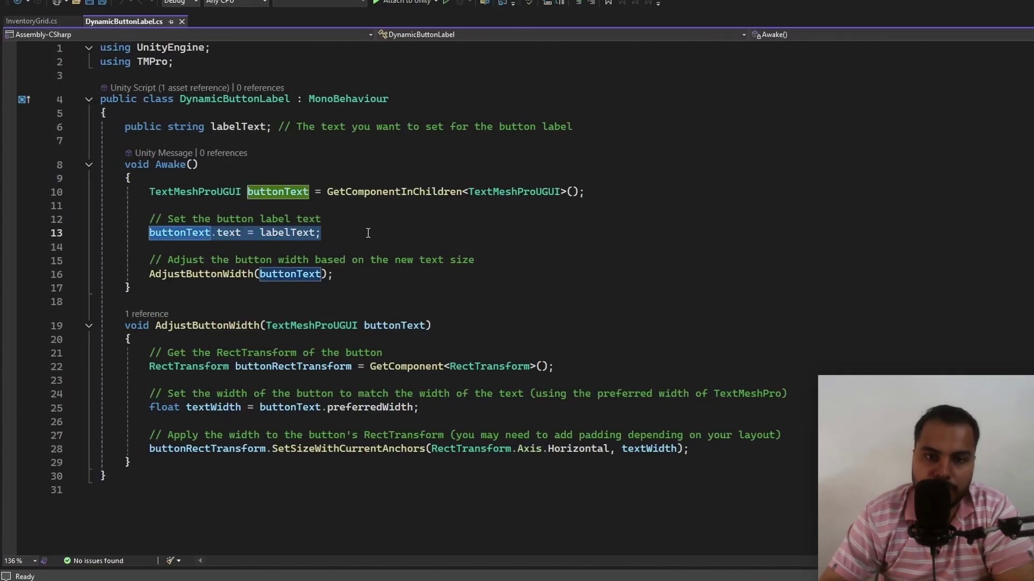
left_click(286, 232, "ctrl")
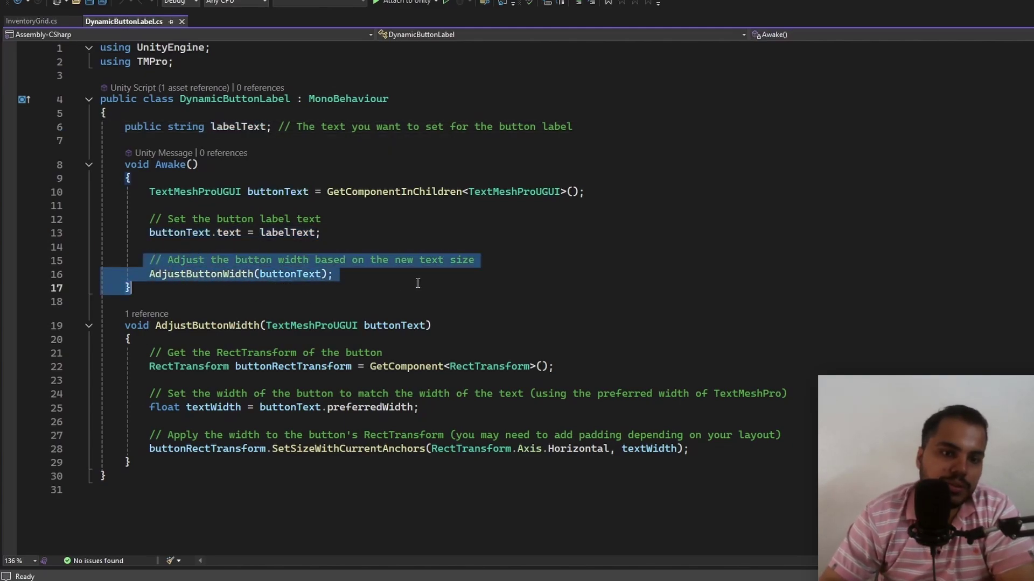
key("ctrl+End")
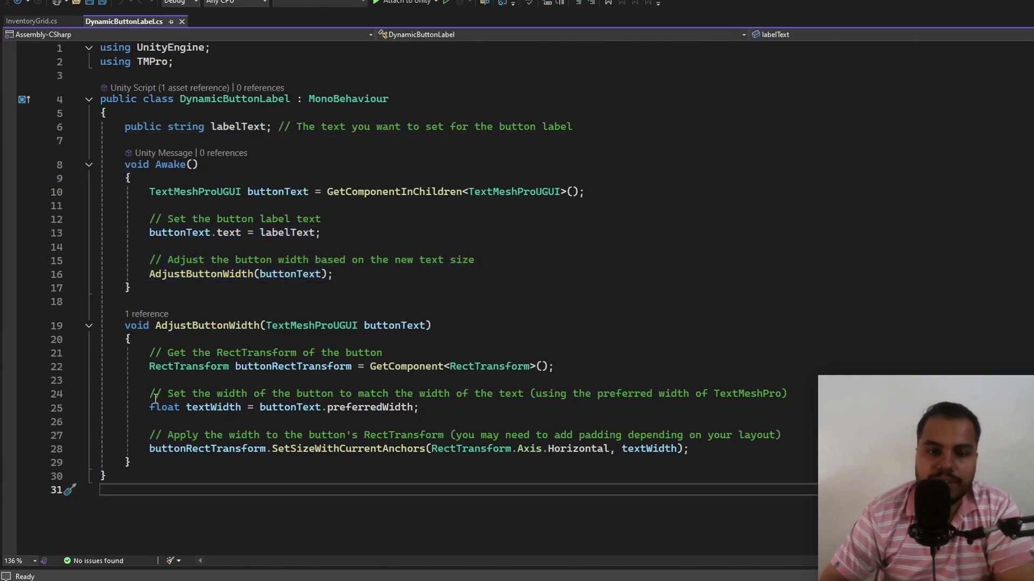
double_click(296, 408)
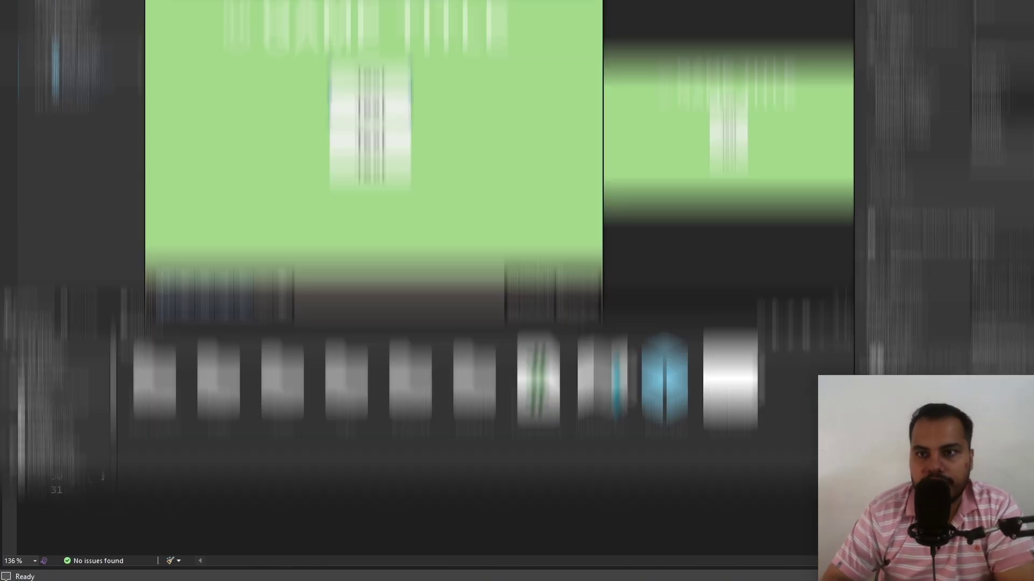
left_click(550, 9)
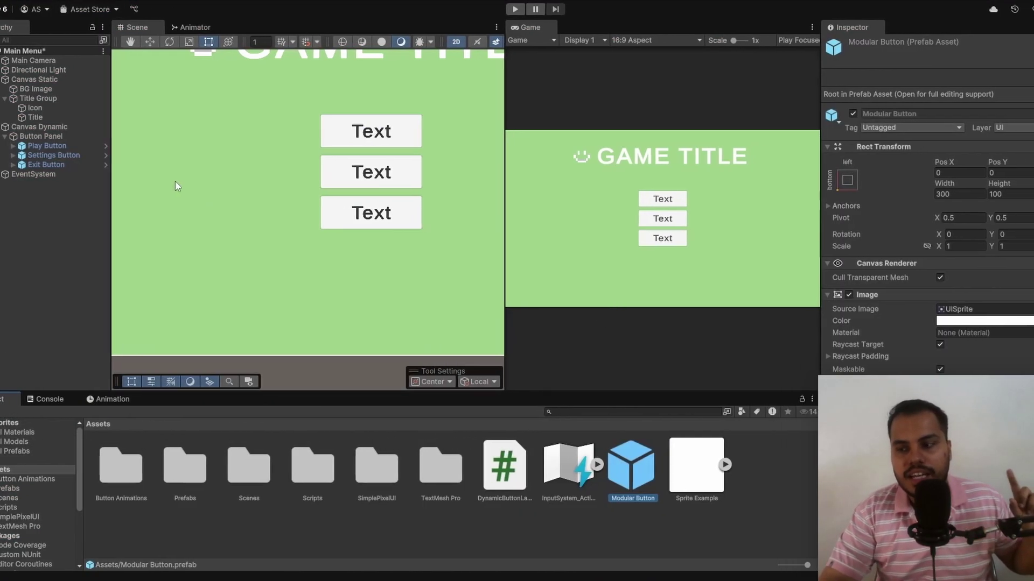
Step: Scroll the Project window down toward the Game scene in Assets/Scenes
scroll(980, 371, "down", 10)
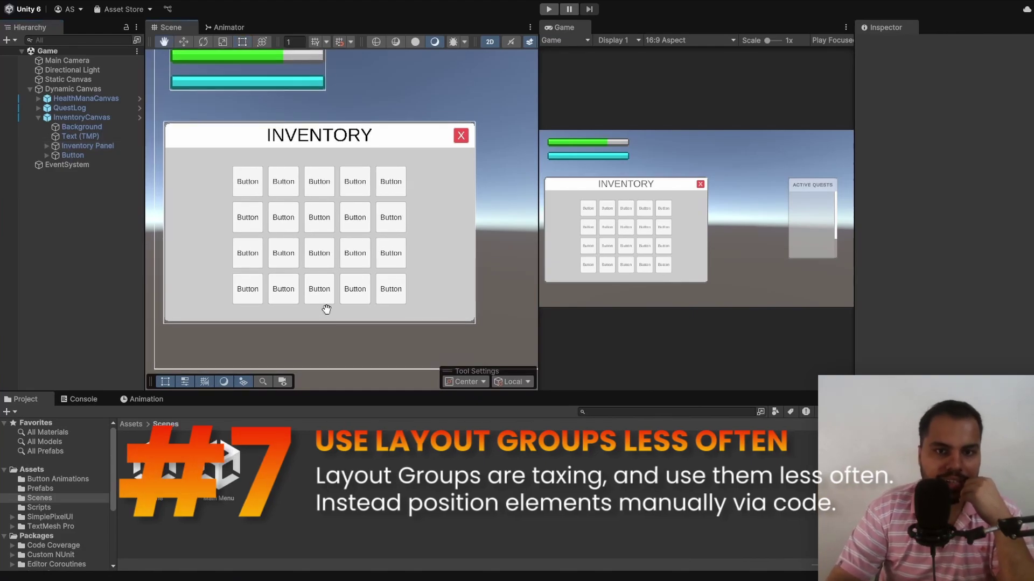
left_click(60, 146)
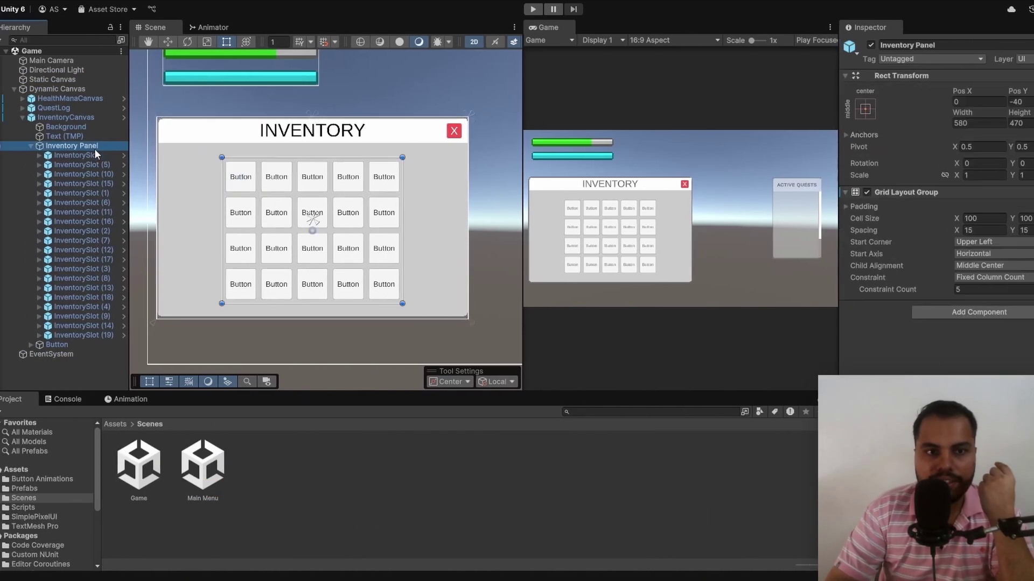
left_click(109, 155)
left_click(109, 332)
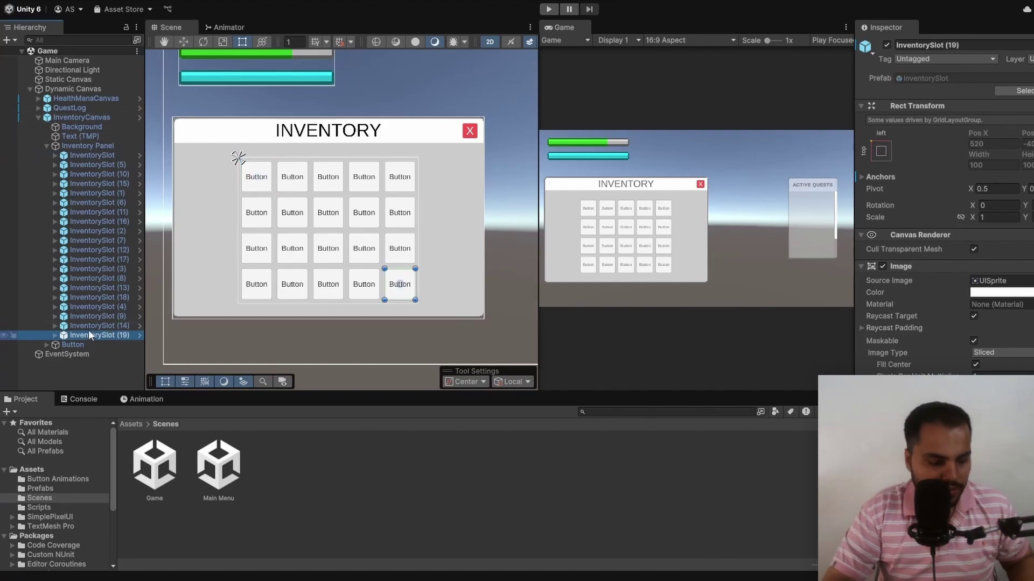
key("ctrl+d")
key("ctrl+d")
key("ctrl+d")
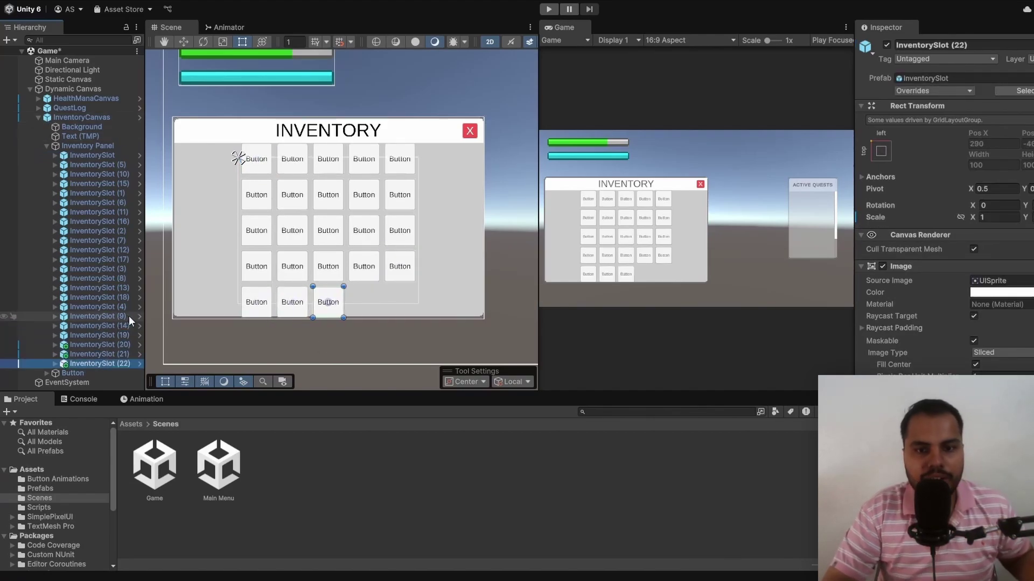
key("ctrl+z")
key("ctrl+z")
key("ctrl+z")
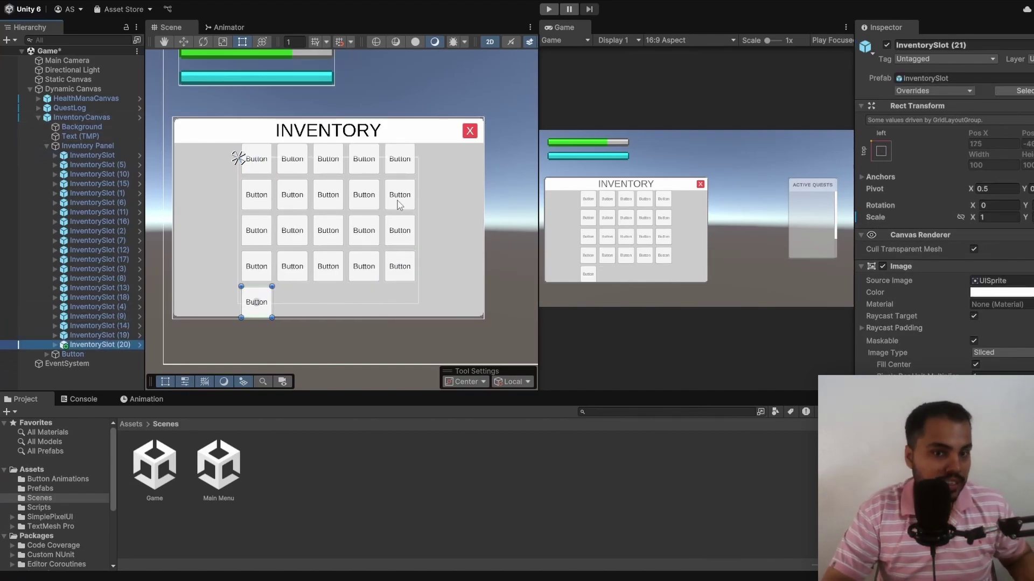
scroll(910, 269, "down", 5)
left_click(909, 447)
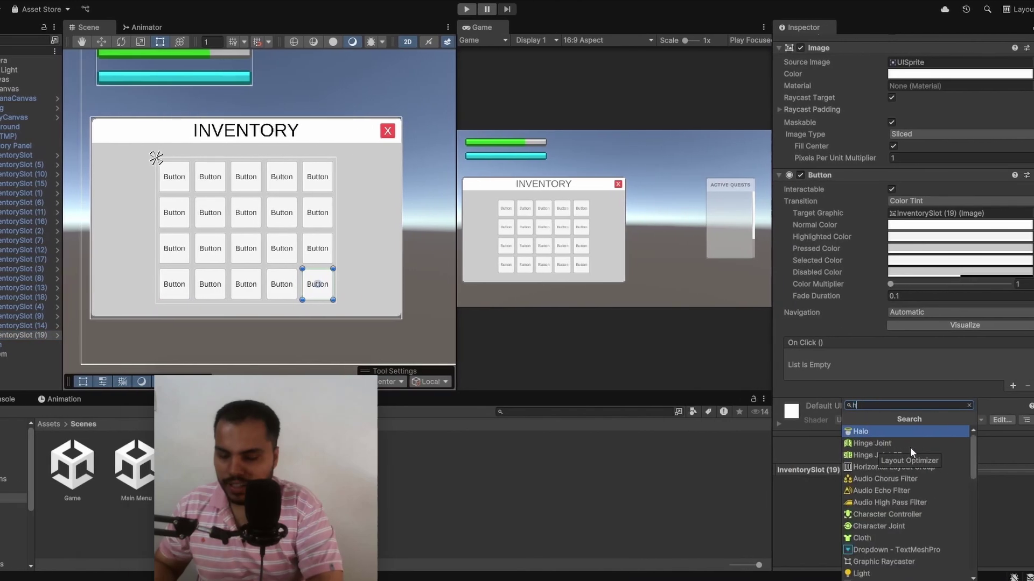
type("hori")
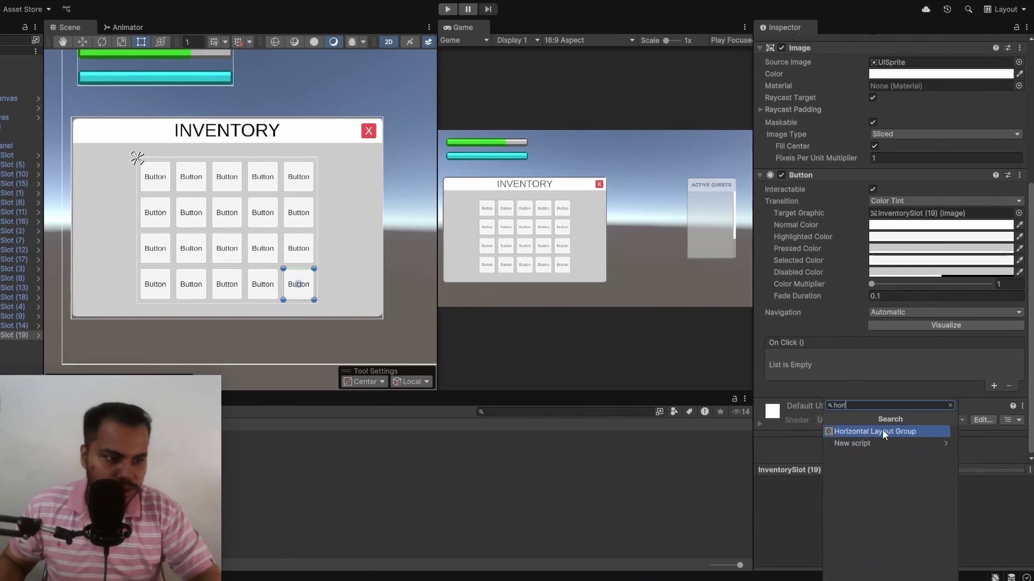
key("BackSpace")
key("BackSpace")
key("BackSpace")
key("BackSpace")
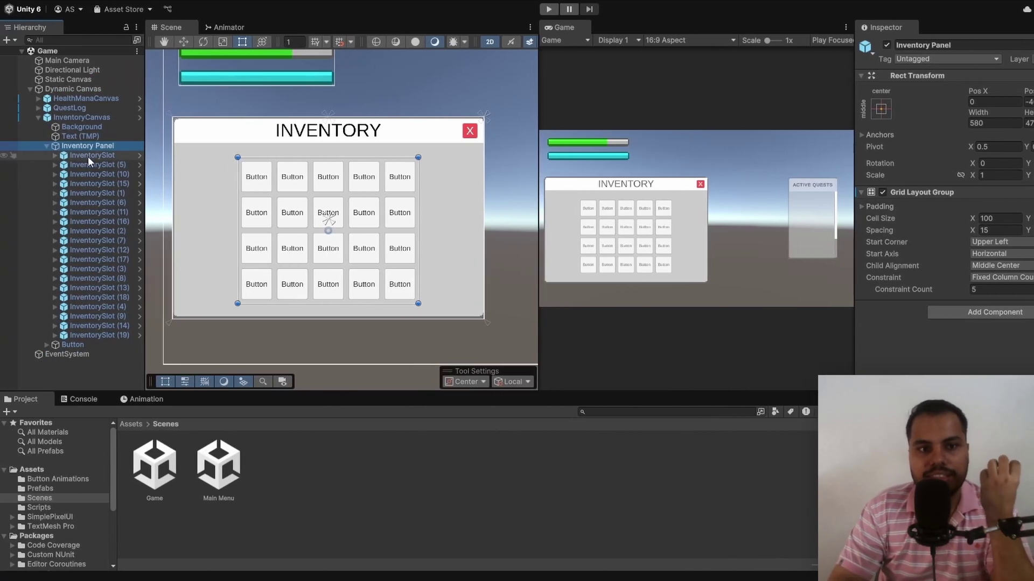
left_click(8, 156)
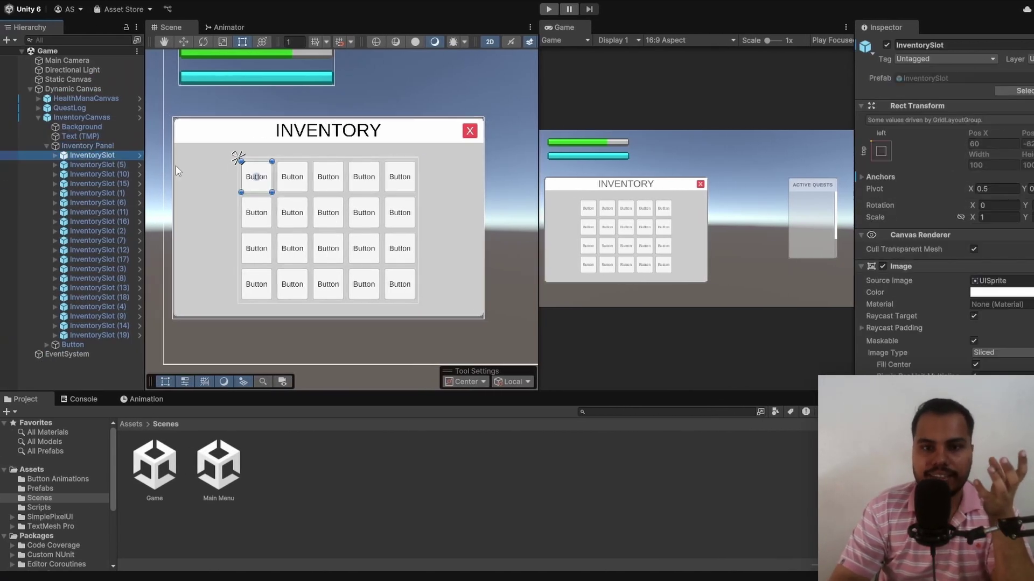
left_click(78, 147)
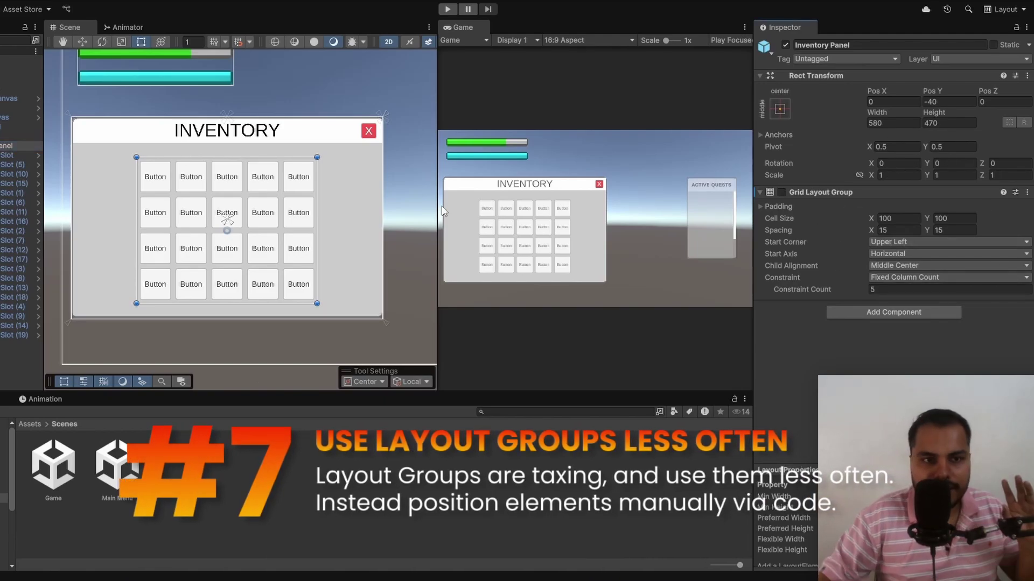
left_click(11, 117)
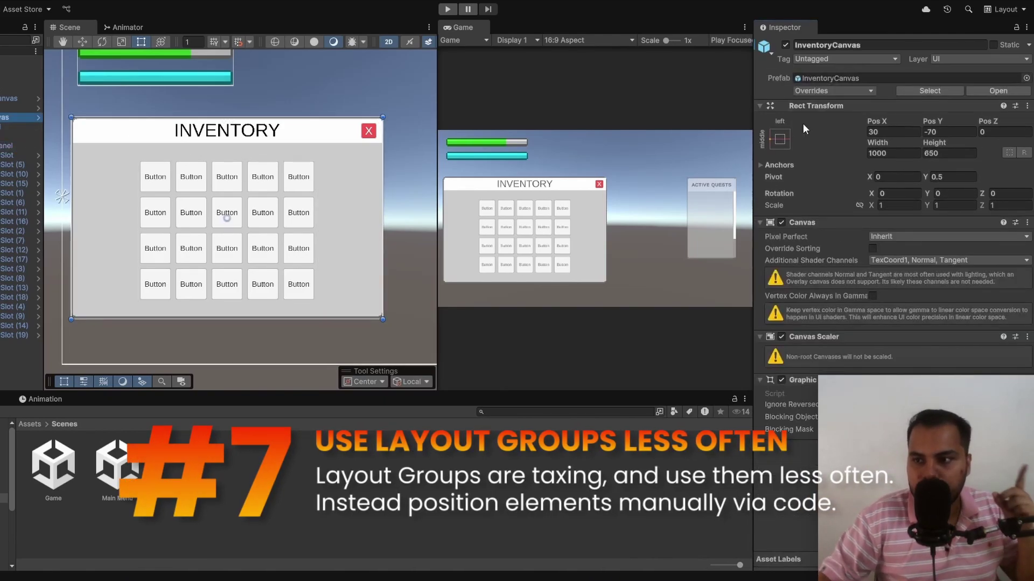
left_click(781, 138)
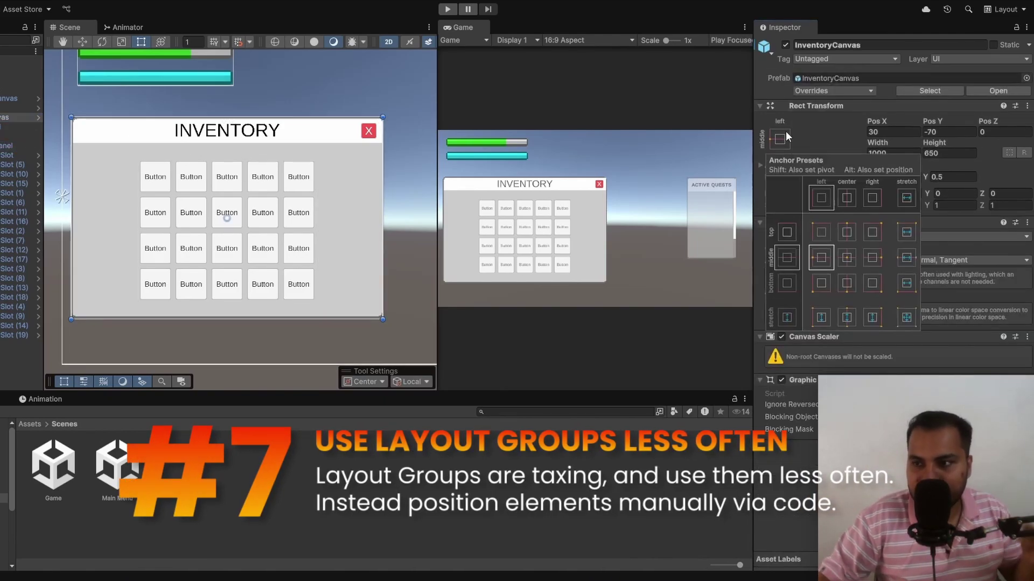
left_click(845, 132)
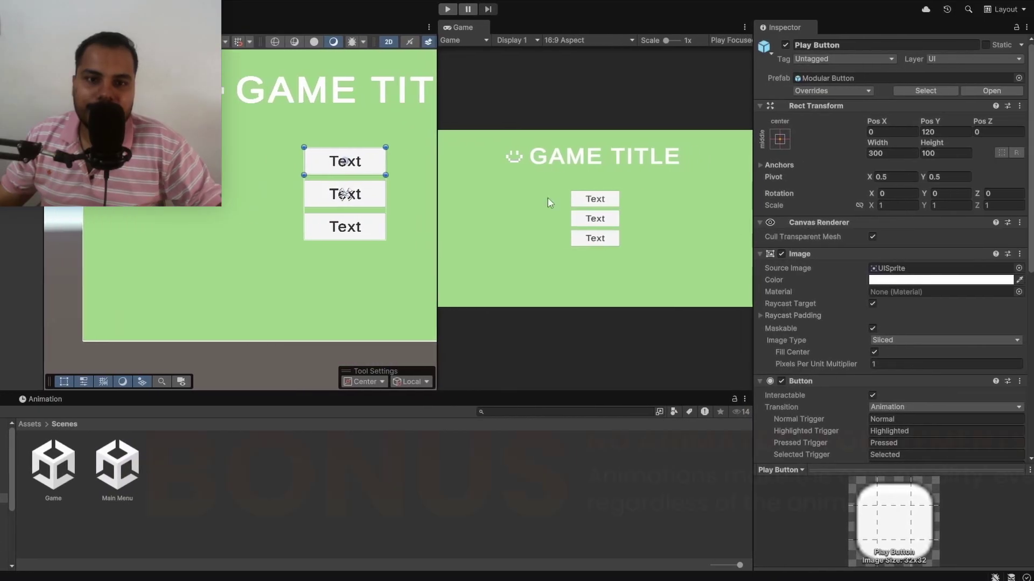
Step: Frame the menu buttons, check the Play Button's transition types, and run then stop a play-mode test
middle_click_drag(413, 312, 272, 330)
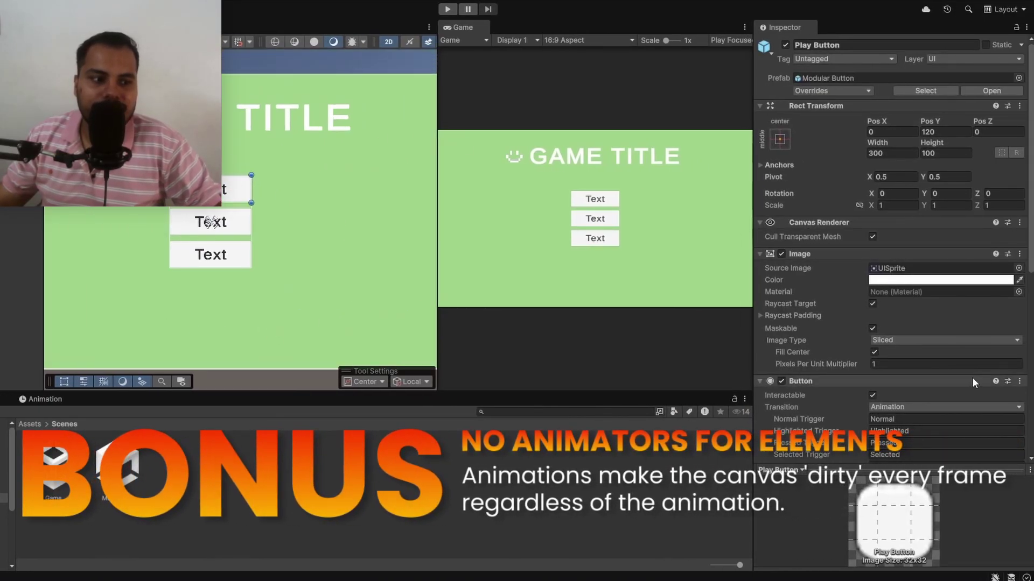
scroll(972, 378, "down", 5)
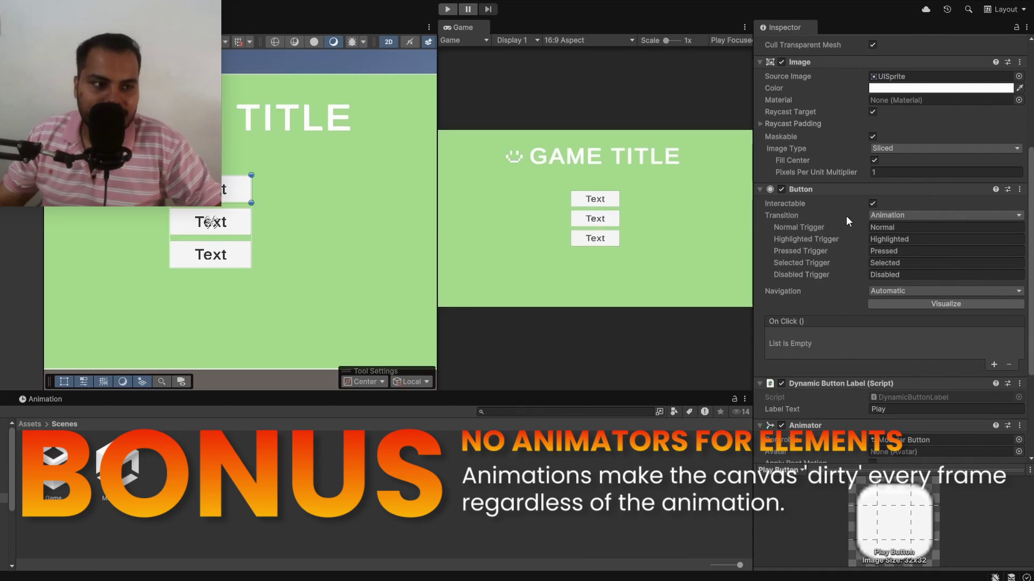
left_click(904, 215)
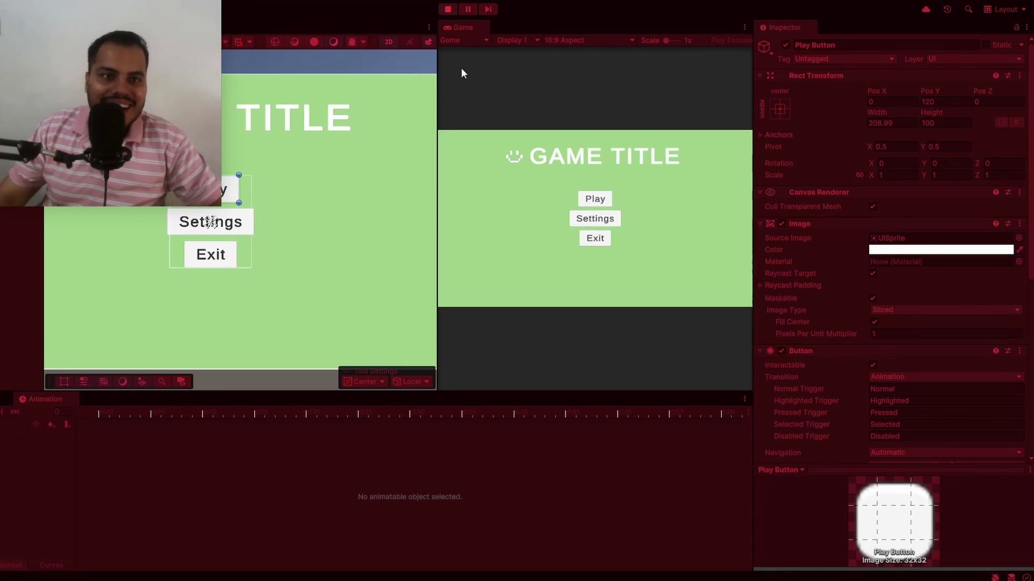
left_click(447, 9)
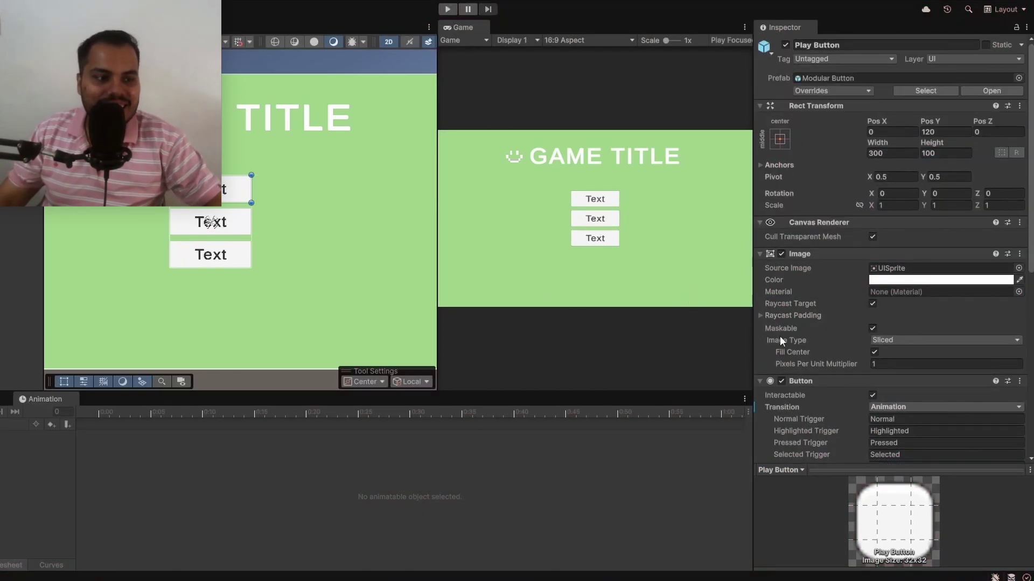
scroll(845, 350, "down", 10)
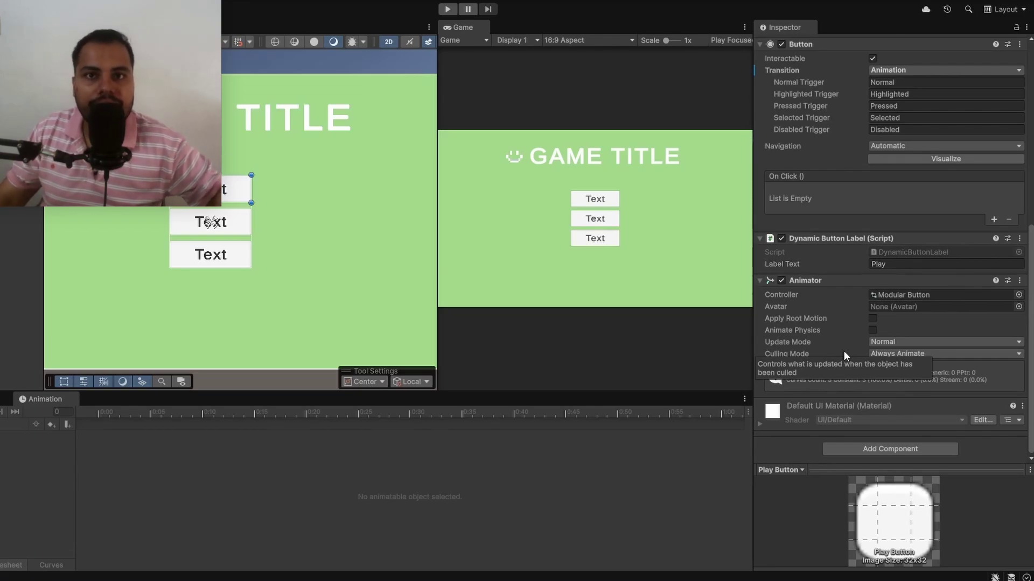
Step: In the button's Animator graph, select the Normal state and move it higher
left_click(124, 27)
scroll(181, 171, "up", 6)
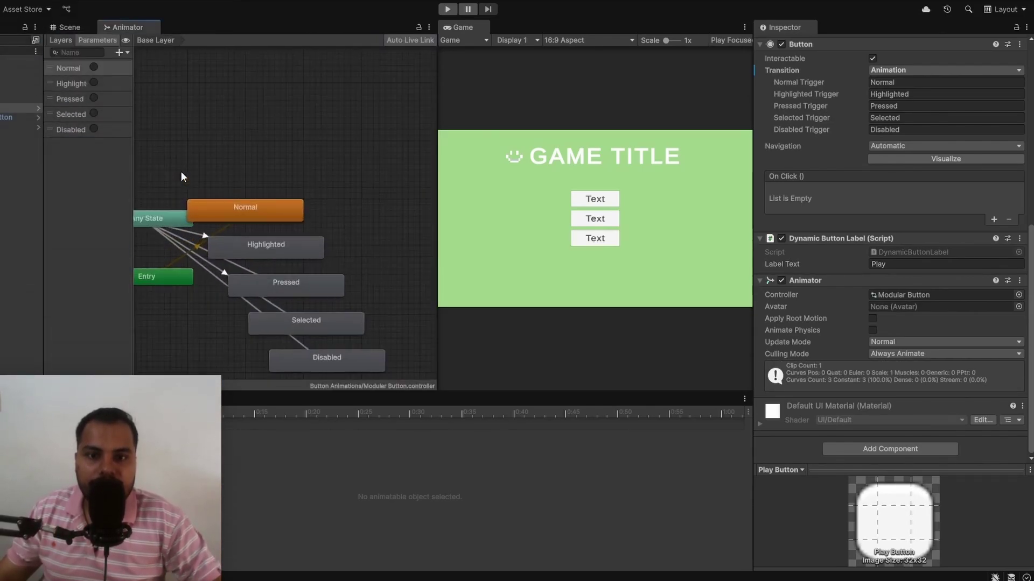
left_click(287, 153)
mouse_move(288, 154)
left_mouse_down()
mouse_move(304, 137)
mouse_move(298, 114)
mouse_move(268, 138)
mouse_move(285, 120)
mouse_move(275, 146)
left_mouse_up()
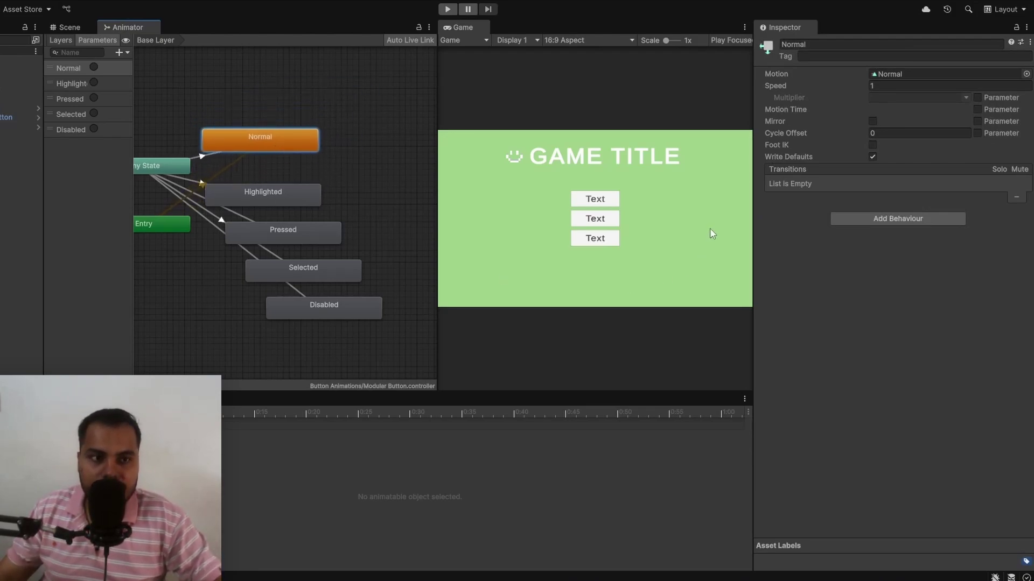
Step: Back in the Scene view, select a menu image and then the Canvas Static canvas
left_click(69, 27)
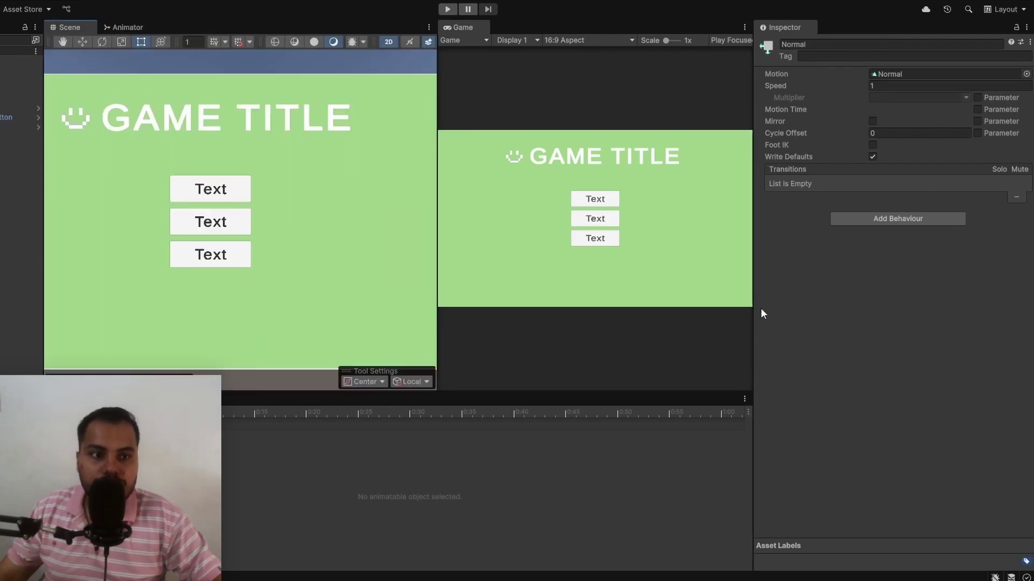
left_click(267, 181)
left_click(299, 194)
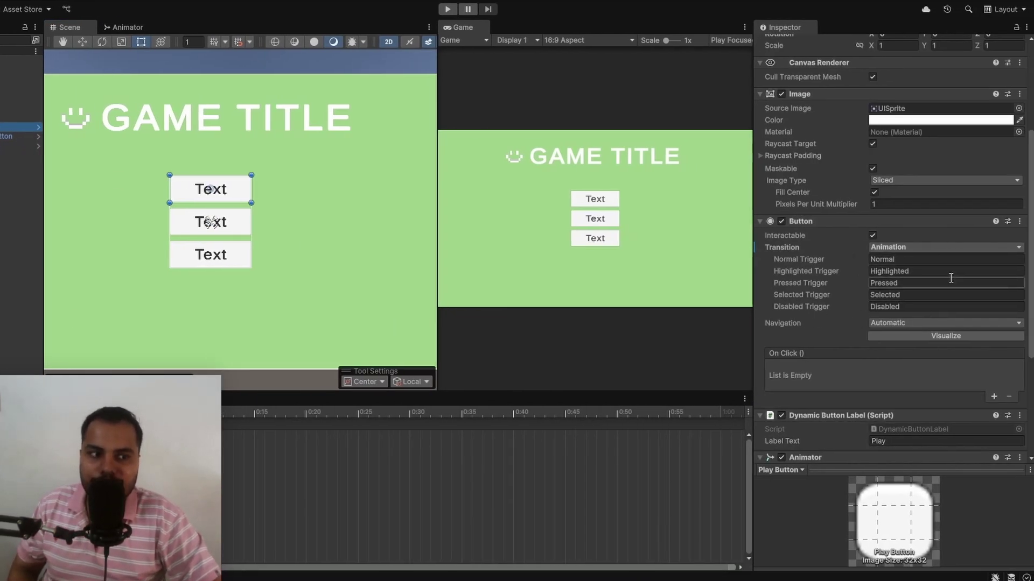
Step: Change the Play Button's Button transition from Animation to Color Tint
left_click(899, 249)
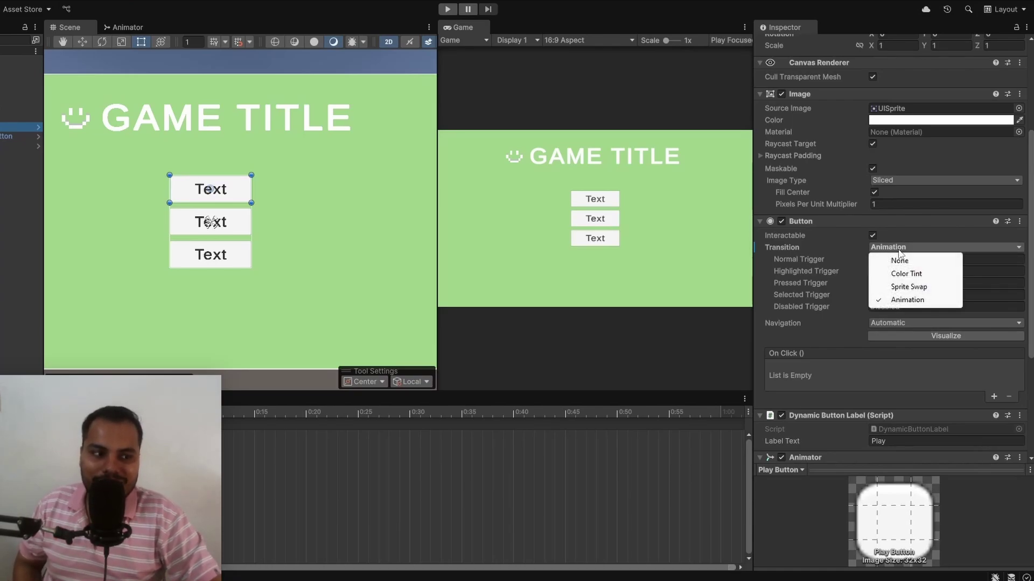
left_click(900, 275)
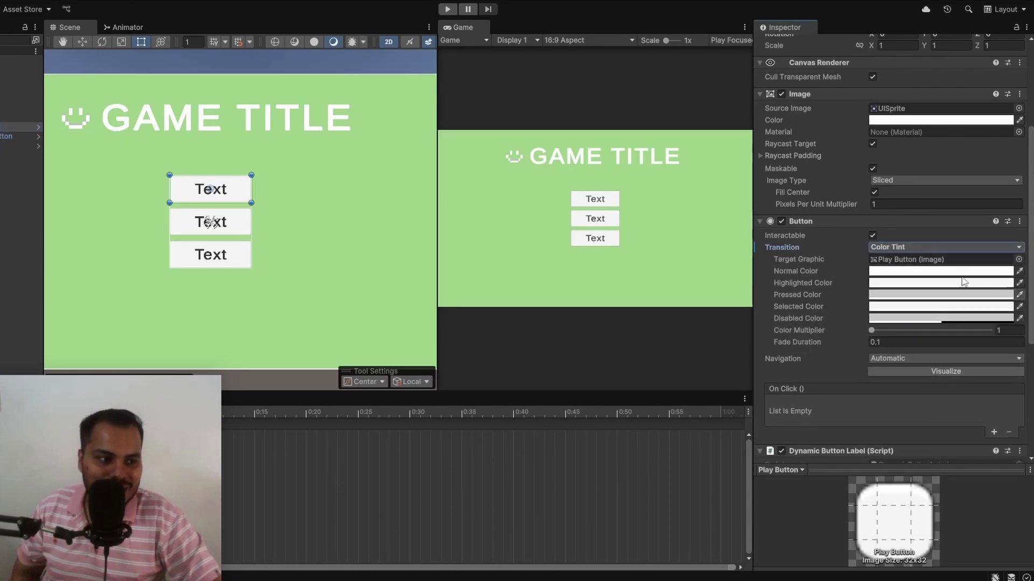
left_click(946, 250)
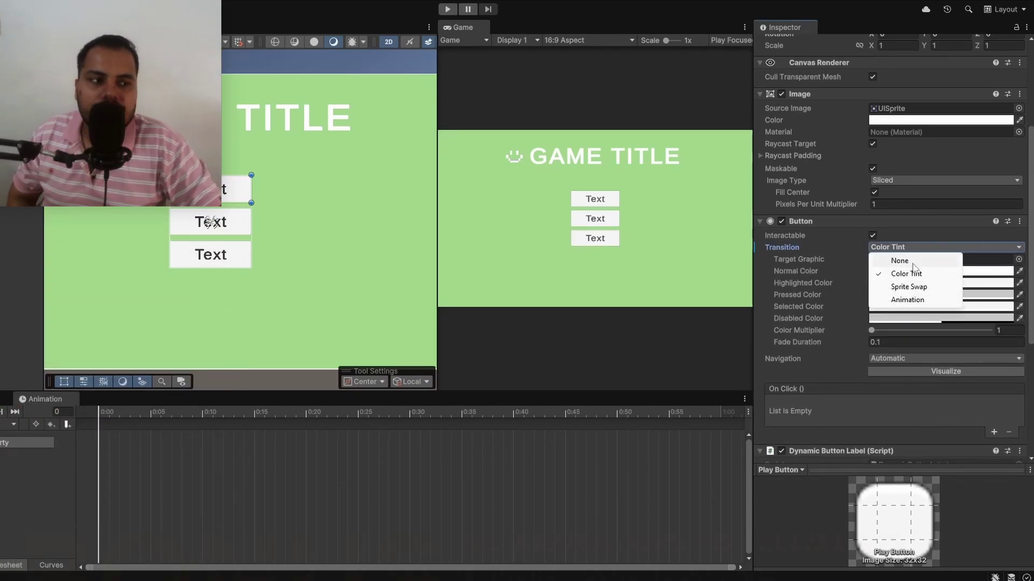
left_click(934, 230)
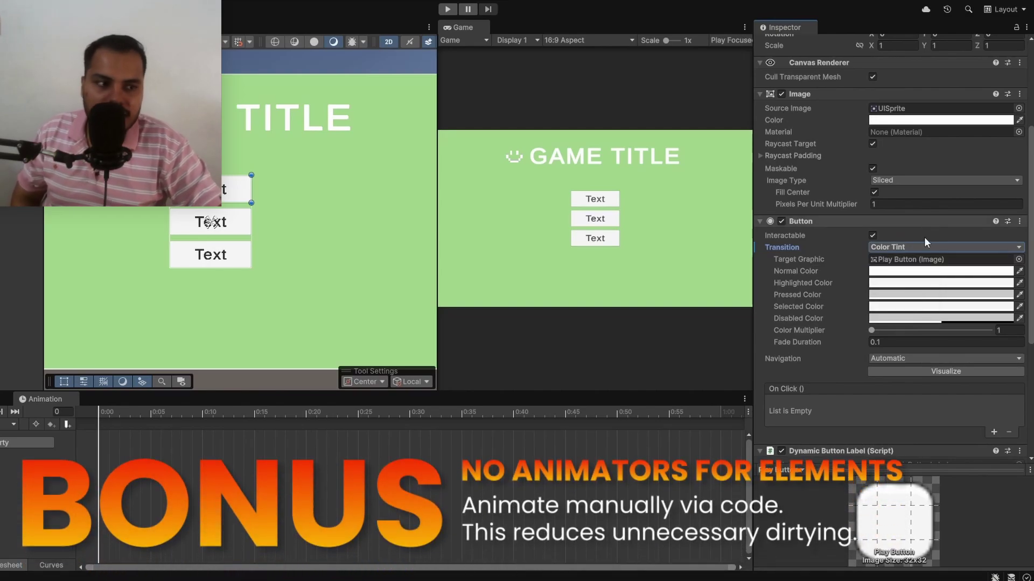
scroll(921, 254, "down", 4)
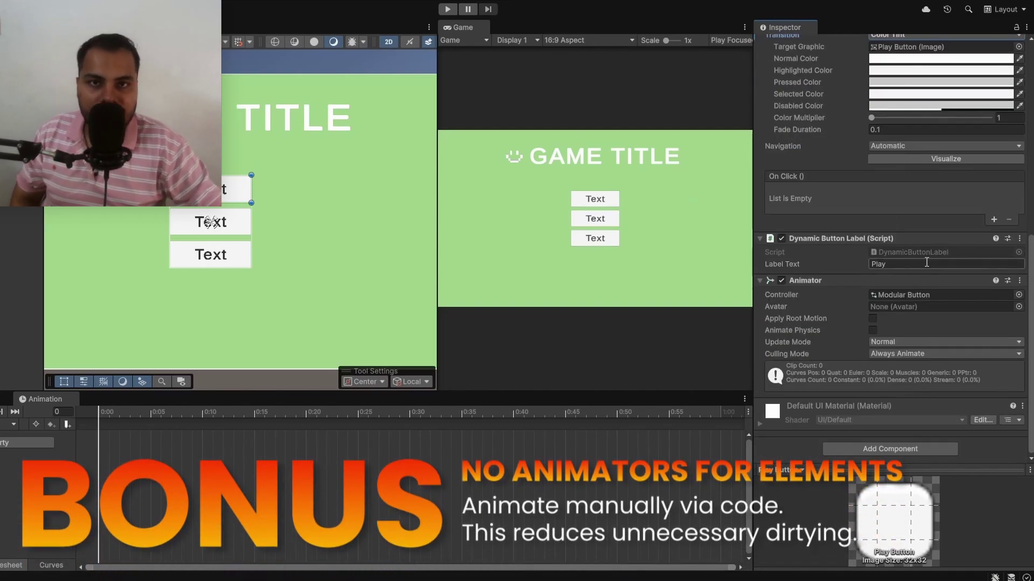